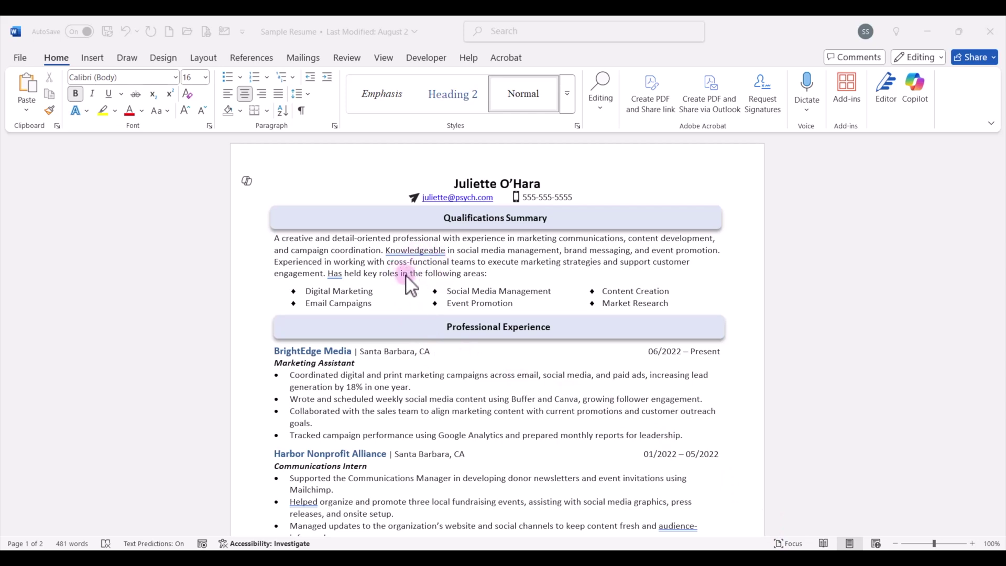
Save a copy of the resume named 'Sample Resume - Marketing Coordinator'.
{"action": "left_click", "coordinate": [21, 56]}
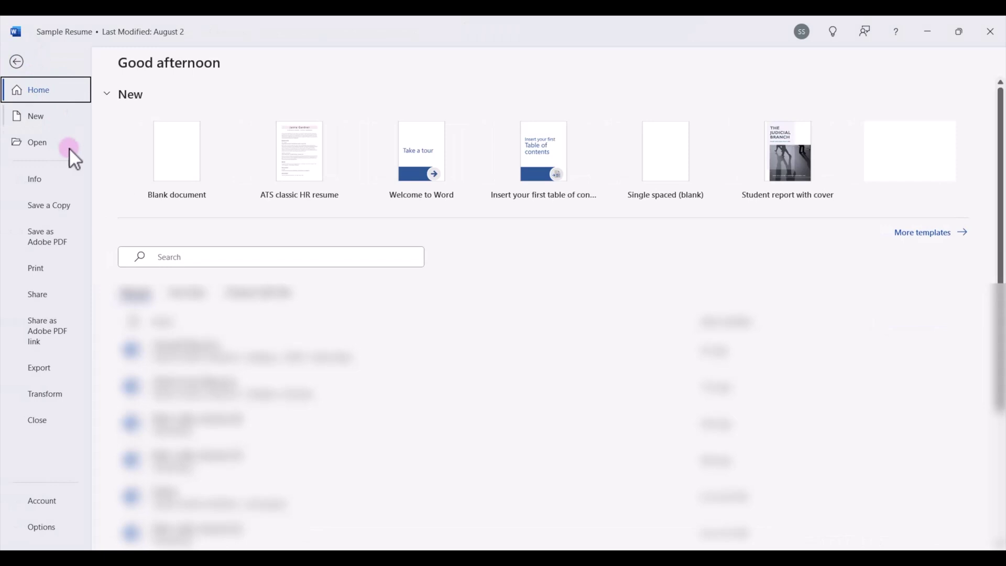
{"action": "left_click", "coordinate": [61, 210]}
{"action": "left_click", "coordinate": [396, 115]}
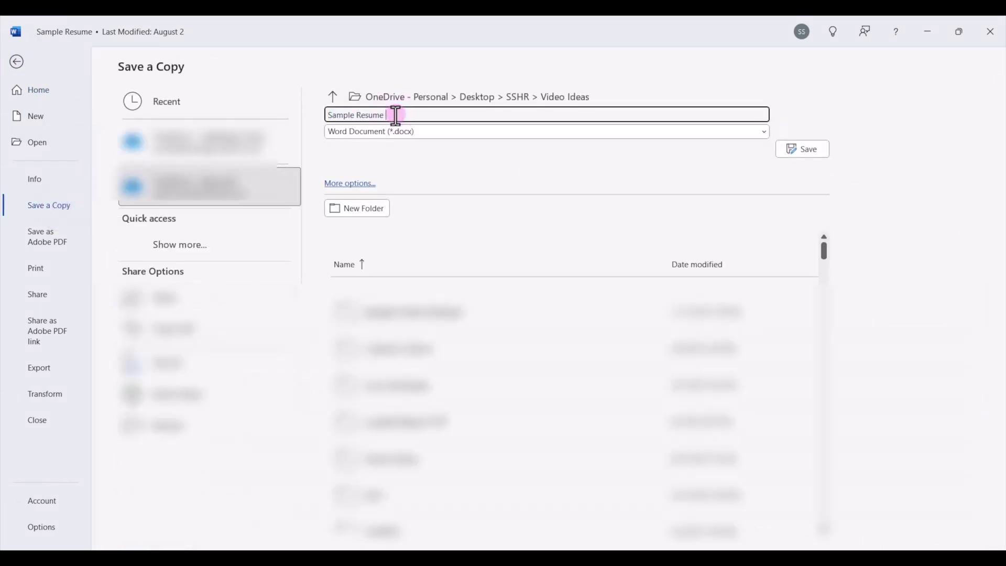
{"action": "type", "text": "- Marketing Coordinator"}
{"action": "left_click", "coordinate": [817, 149]}
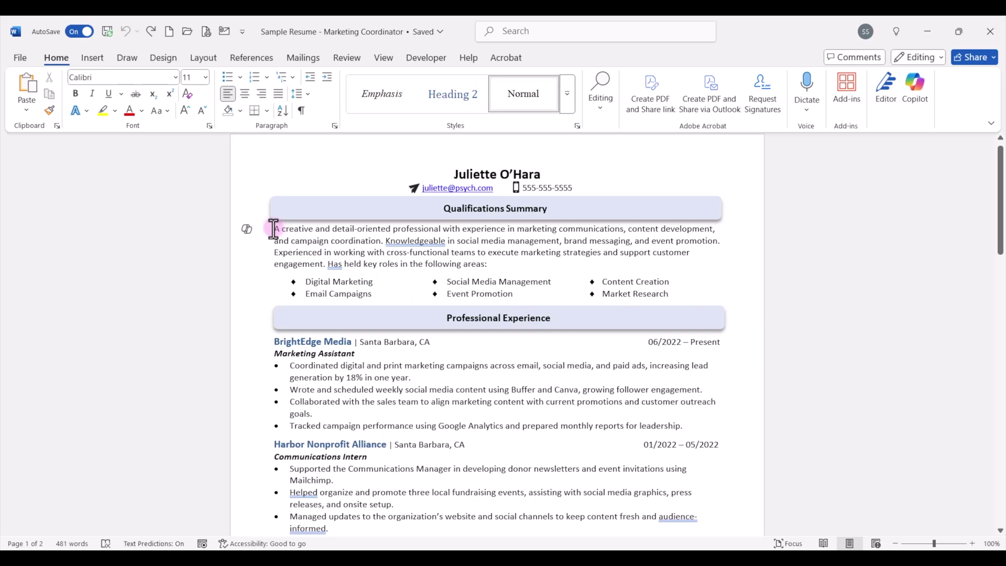
Replace the Qualifications Summary paragraph with Copilot's auto-rewrite suggestion 2 of 3.
{"action": "left_click_drag", "start_coordinate": [274, 229], "coordinate": [484, 264]}
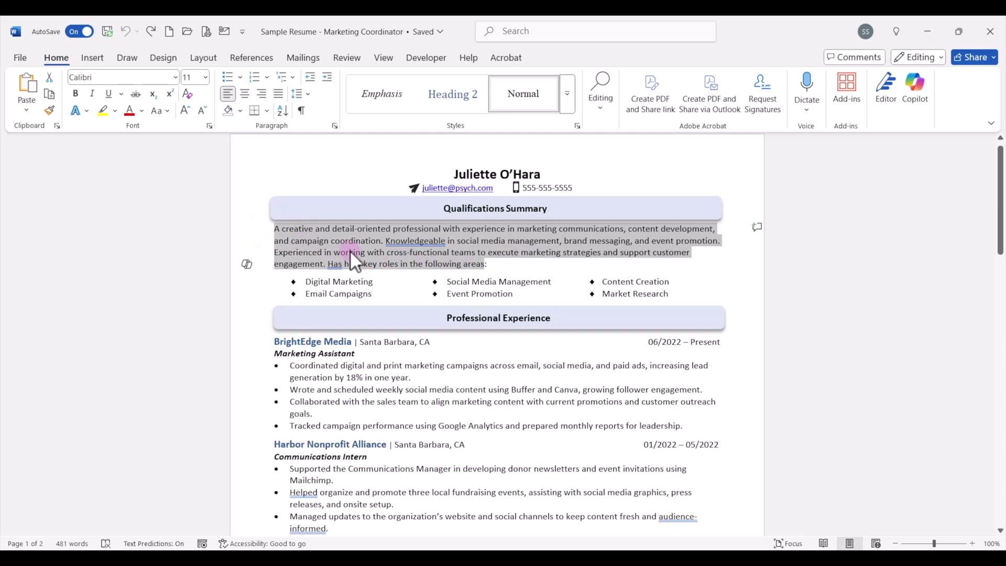
{"action": "left_click", "coordinate": [252, 266]}
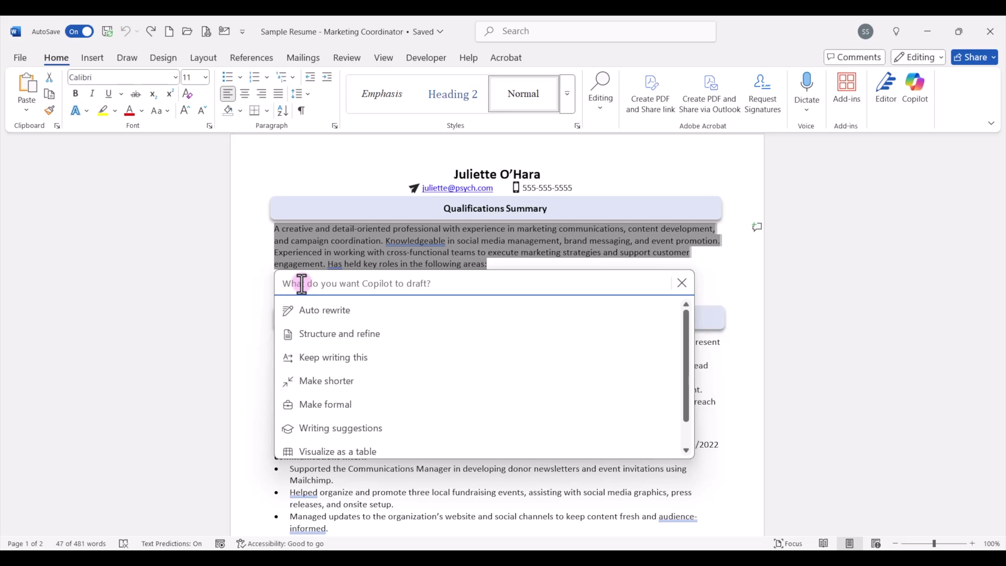
{"action": "left_click", "coordinate": [343, 309]}
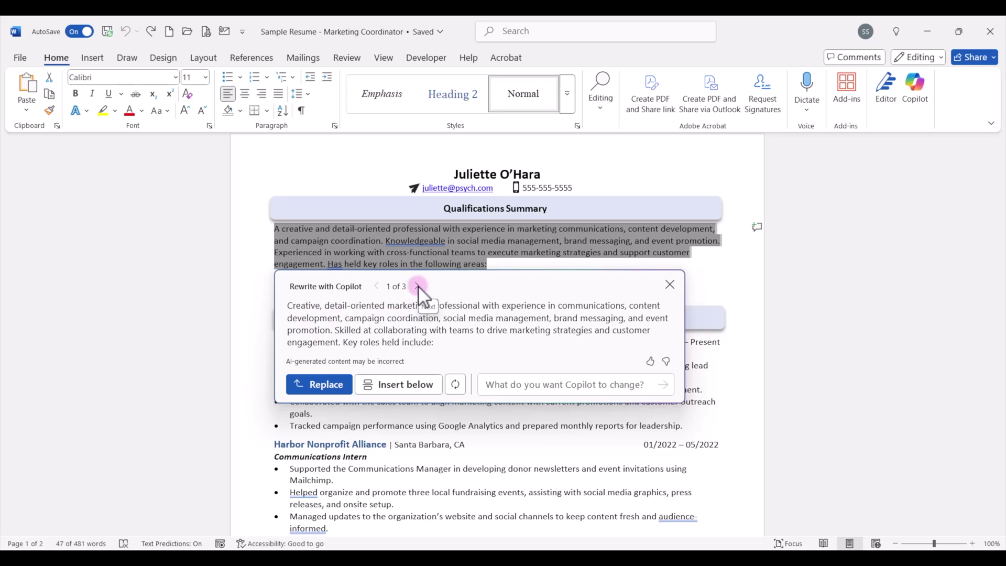
{"action": "left_click", "coordinate": [418, 287]}
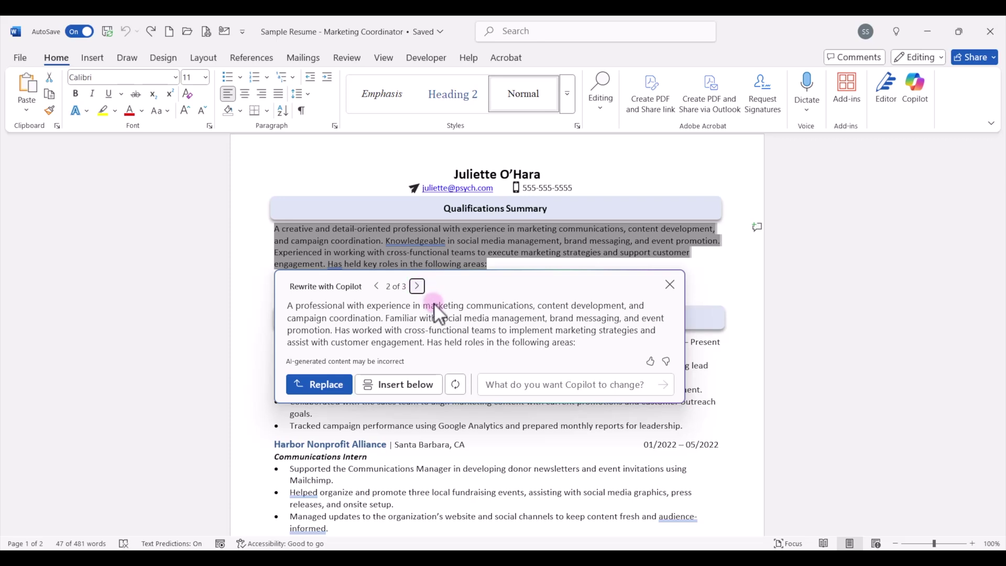
{"action": "left_click", "coordinate": [321, 385]}
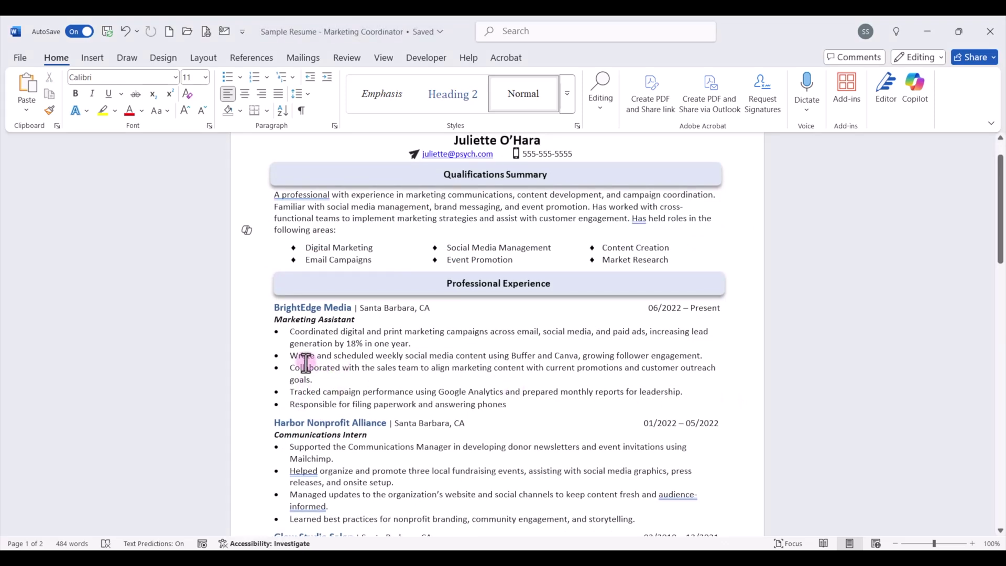
Ask Copilot to 'Rewrite this bullet point to highlight my skills and results' for the paperwork-and-phones bullet.
{"action": "left_click_drag", "start_coordinate": [288, 335], "coordinate": [355, 386]}
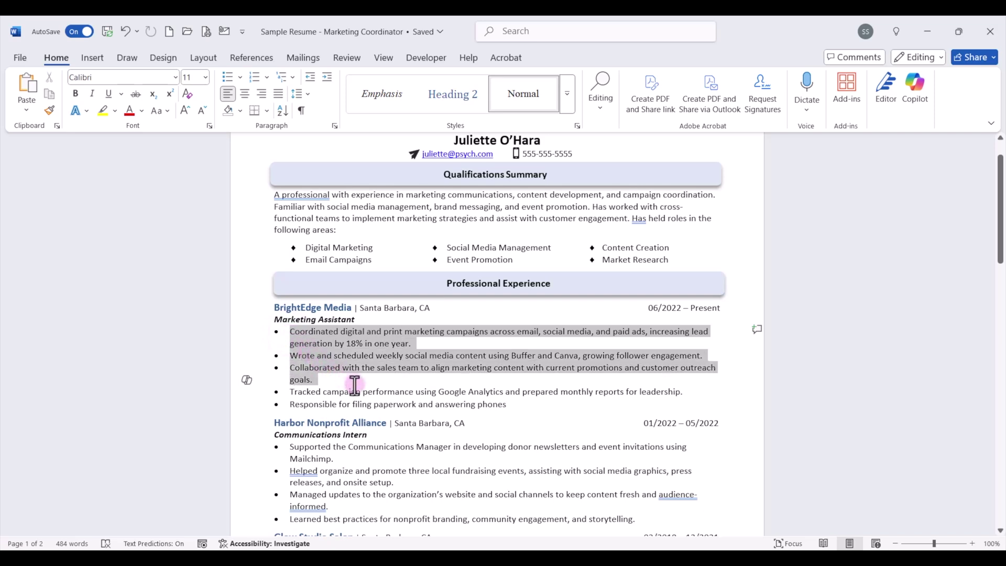
{"action": "left_click", "coordinate": [291, 409]}
{"action": "left_click_drag", "start_coordinate": [291, 408], "coordinate": [493, 409]}
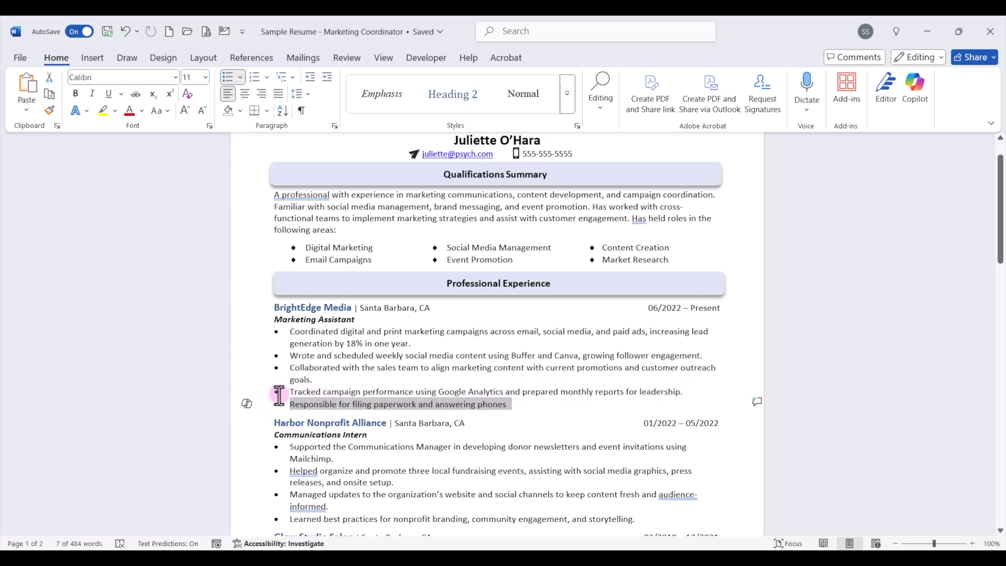
{"action": "left_click", "coordinate": [247, 405]}
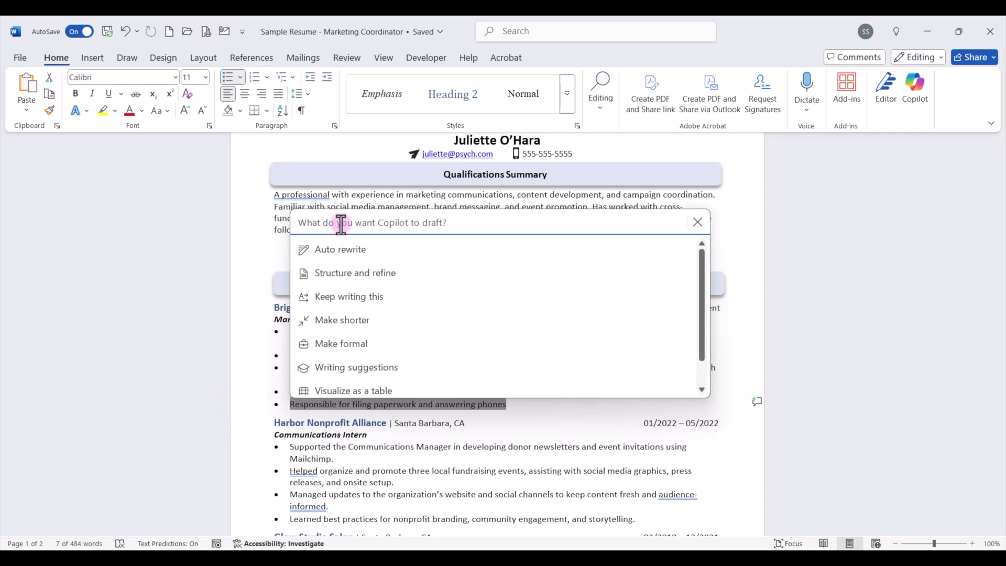
{"action": "type", "text": "Rewrite this bullet point to h"}
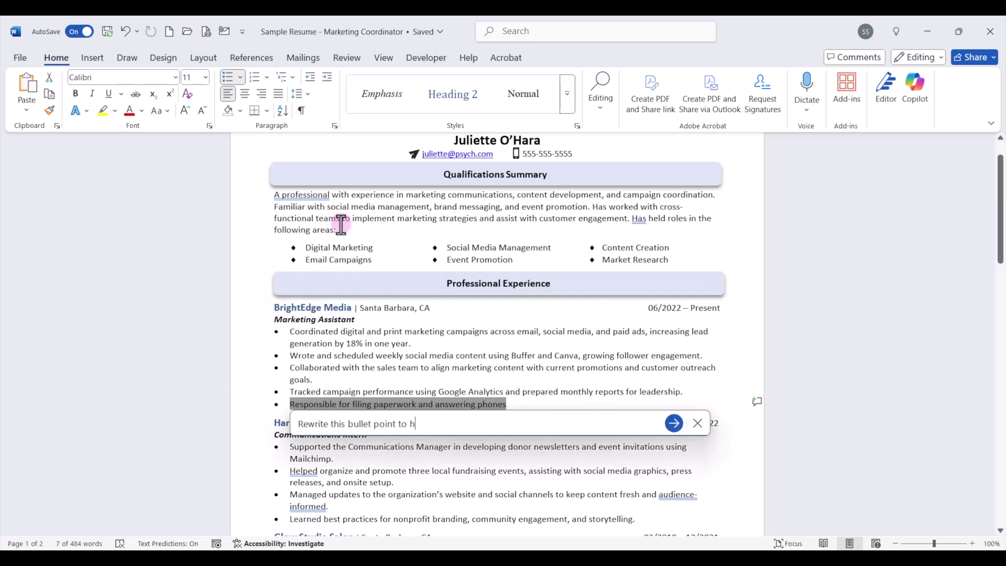
{"action": "type", "text": "ighlight my skills and results"}
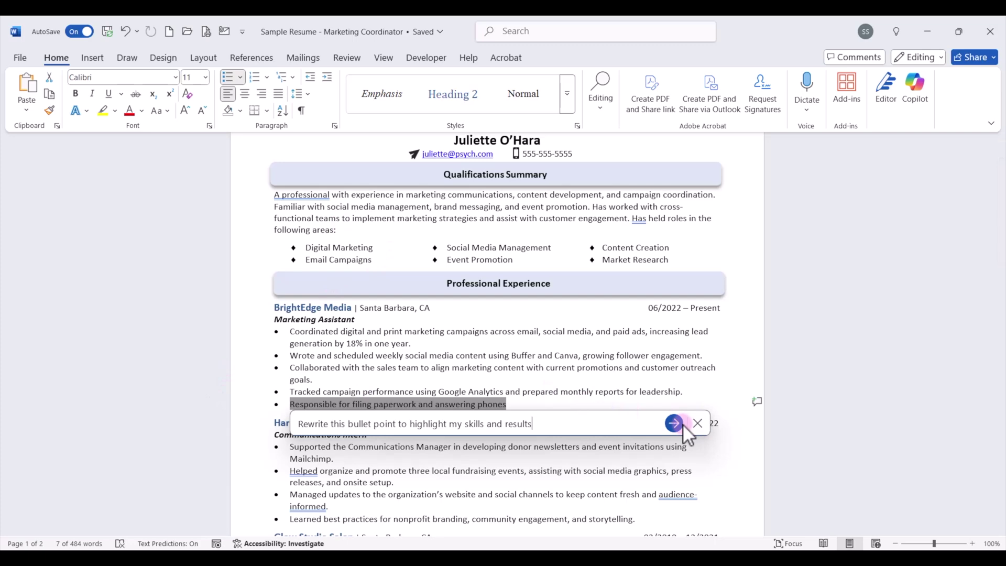
{"action": "left_click", "coordinate": [675, 423]}
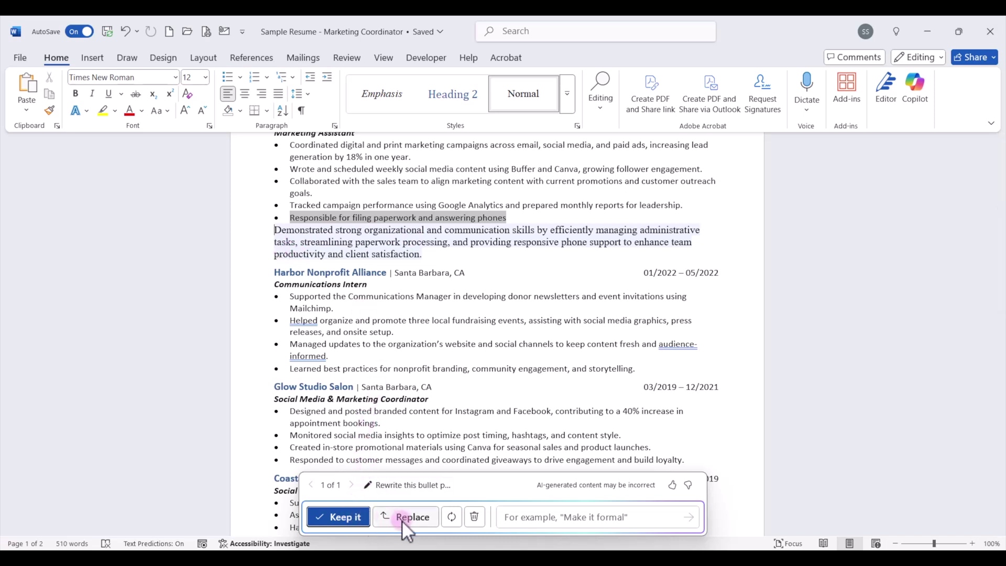
Keep Copilot's draft and paste it as plain text over the paperwork-and-phones bullet.
{"action": "left_click", "coordinate": [338, 517]}
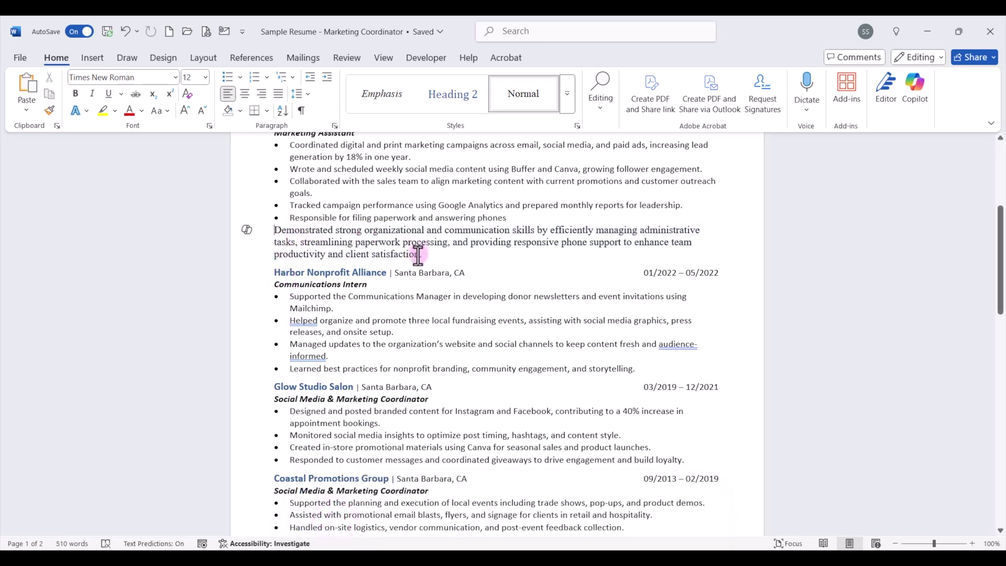
{"action": "left_click_drag", "start_coordinate": [420, 254], "coordinate": [279, 236]}
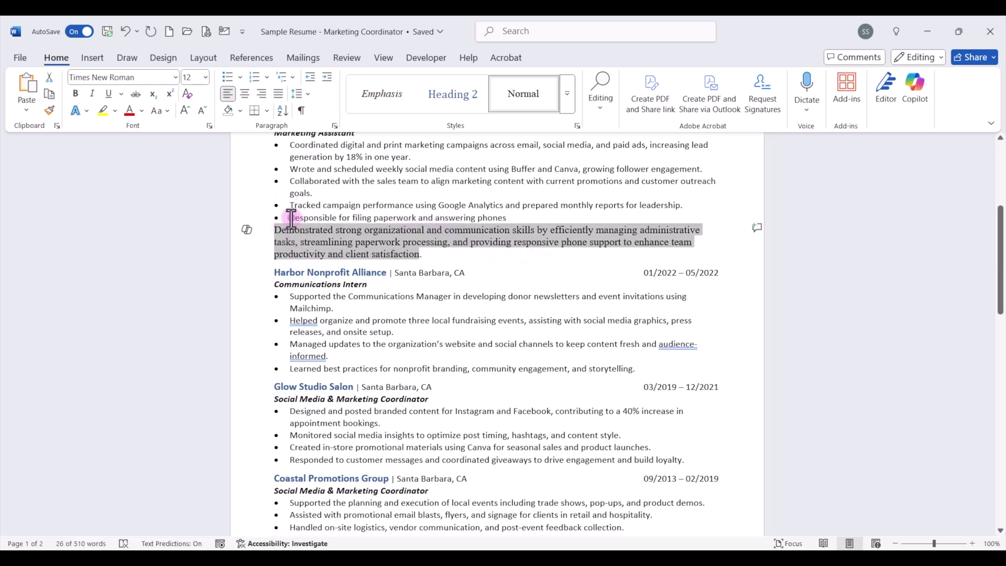
{"action": "left_click_drag", "start_coordinate": [288, 218], "coordinate": [485, 223]}
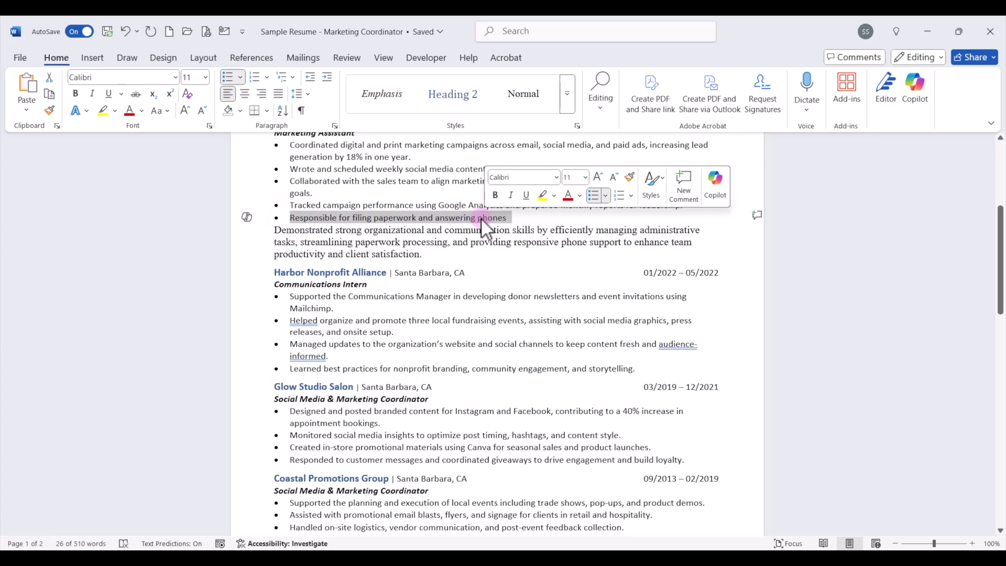
{"action": "right_click", "coordinate": [483, 218]}
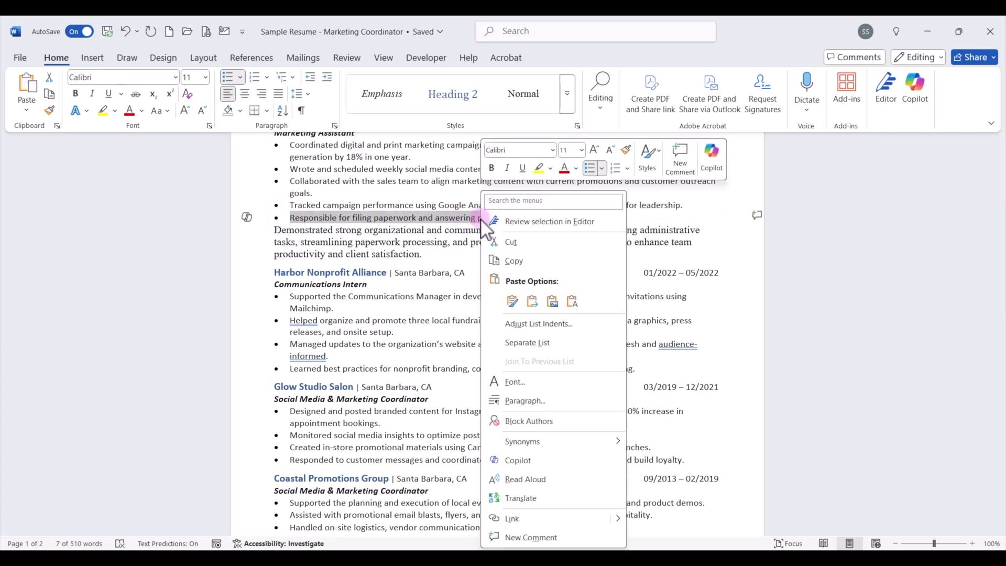
{"action": "left_click", "coordinate": [571, 301]}
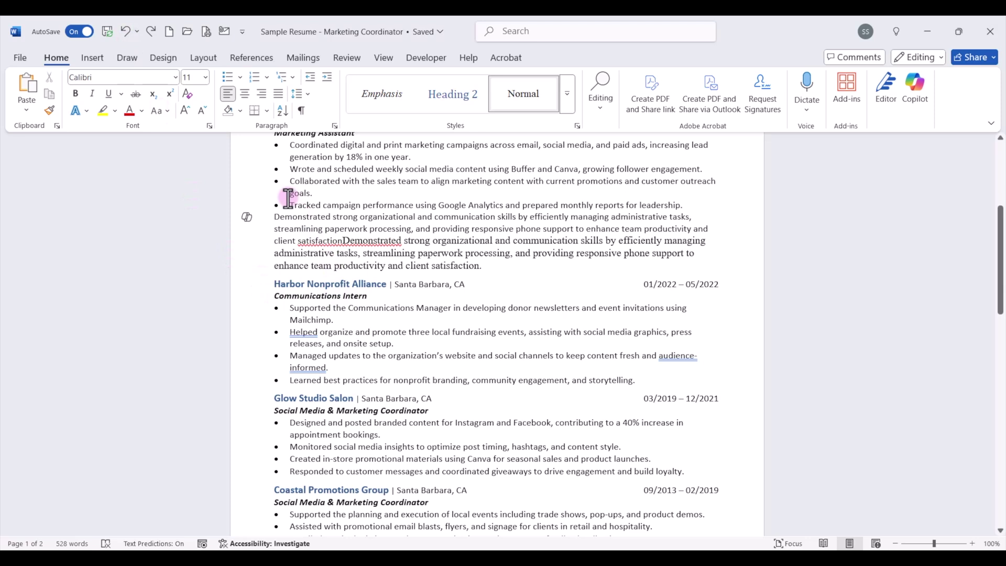
Bullet the pasted sentence, add the missing space after 'satisfaction', and delete the duplicate sentence.
{"action": "left_click", "coordinate": [227, 77]}
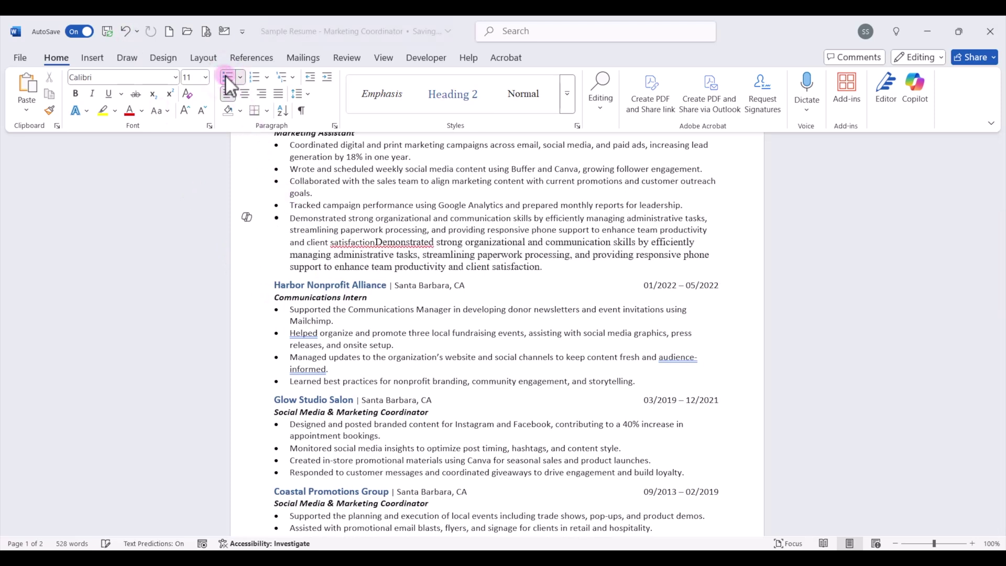
{"action": "right_click", "coordinate": [404, 242]}
{"action": "left_click", "coordinate": [367, 283]}
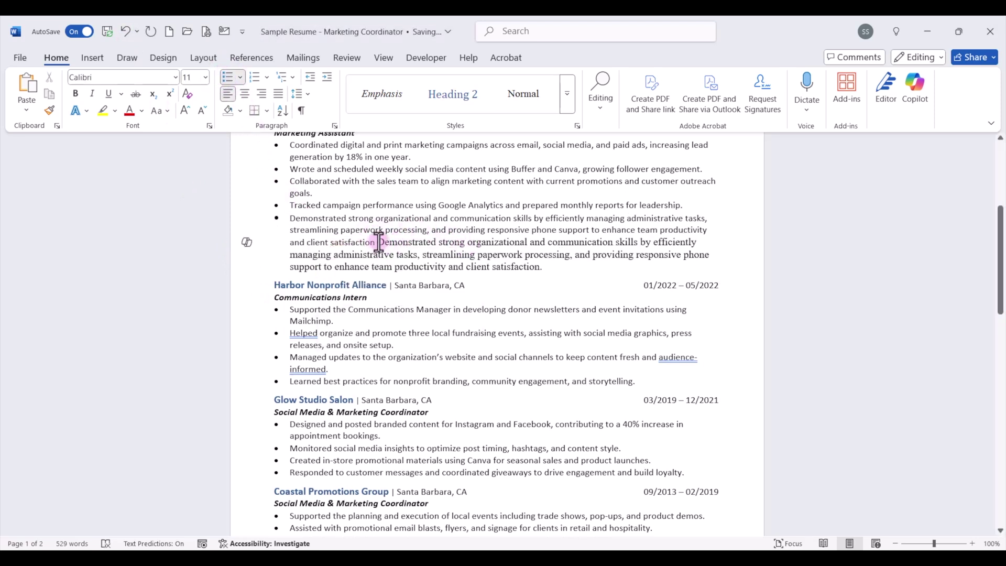
{"action": "left_click_drag", "start_coordinate": [377, 243], "coordinate": [546, 266]}
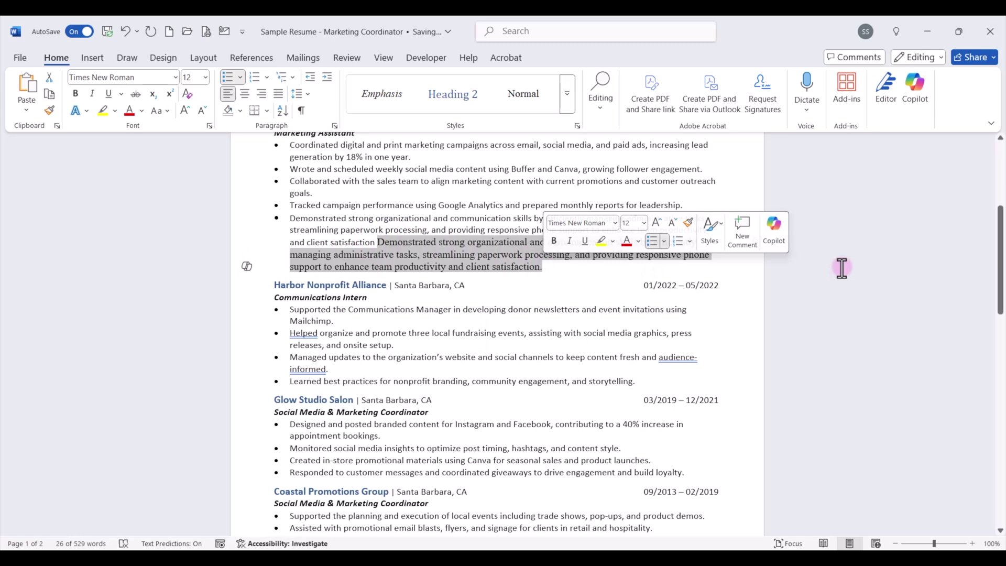
{"action": "key", "text": "Delete"}
{"action": "scroll", "coordinate": [420, 299], "scroll_direction": "up", "scroll_amount": 2}
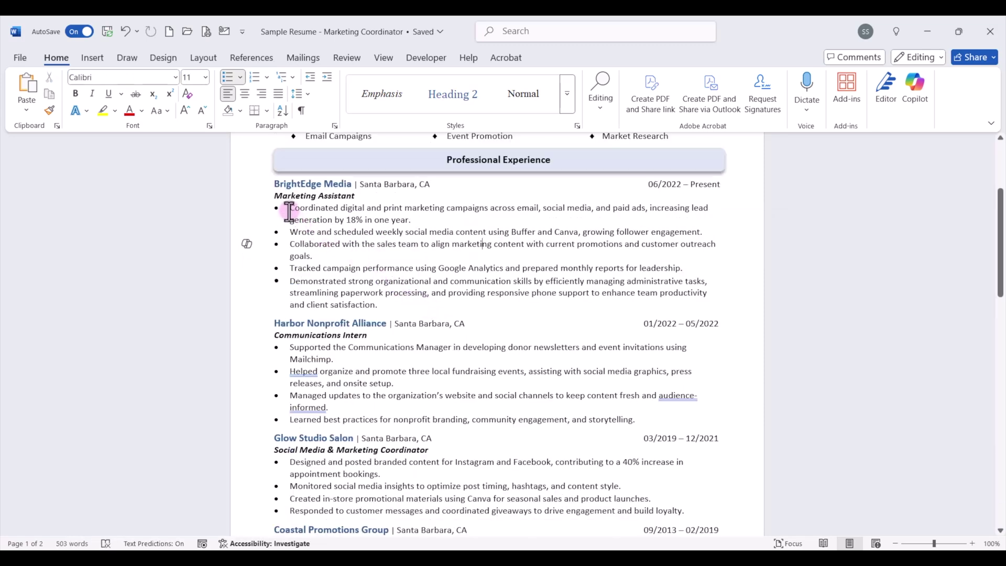
Replace the five BrightEdge bullets with Copilot's second 'Make shorter' version, correcting 'optimise' to 'optimize'.
{"action": "left_click_drag", "start_coordinate": [285, 213], "coordinate": [414, 305]}
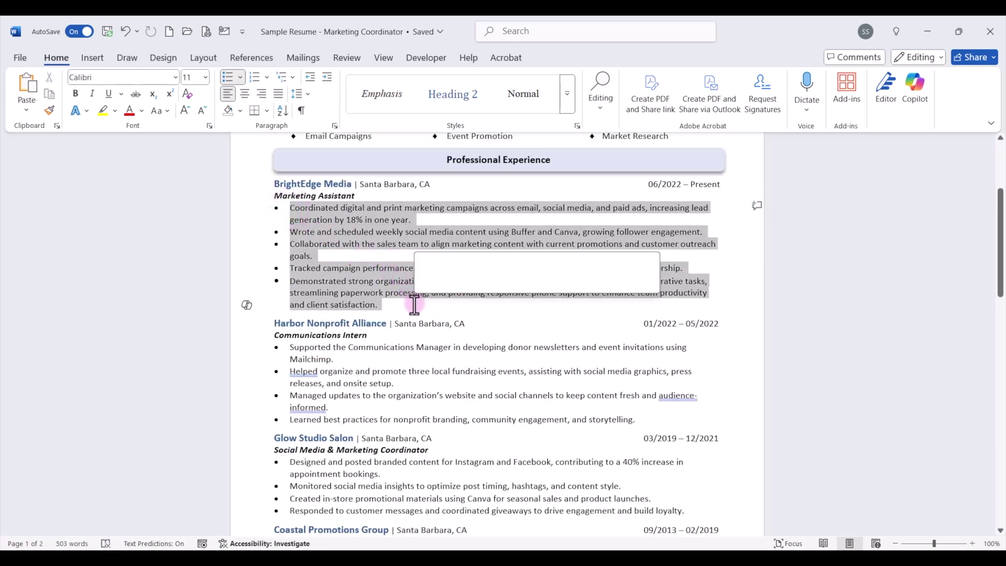
{"action": "left_click", "coordinate": [250, 308]}
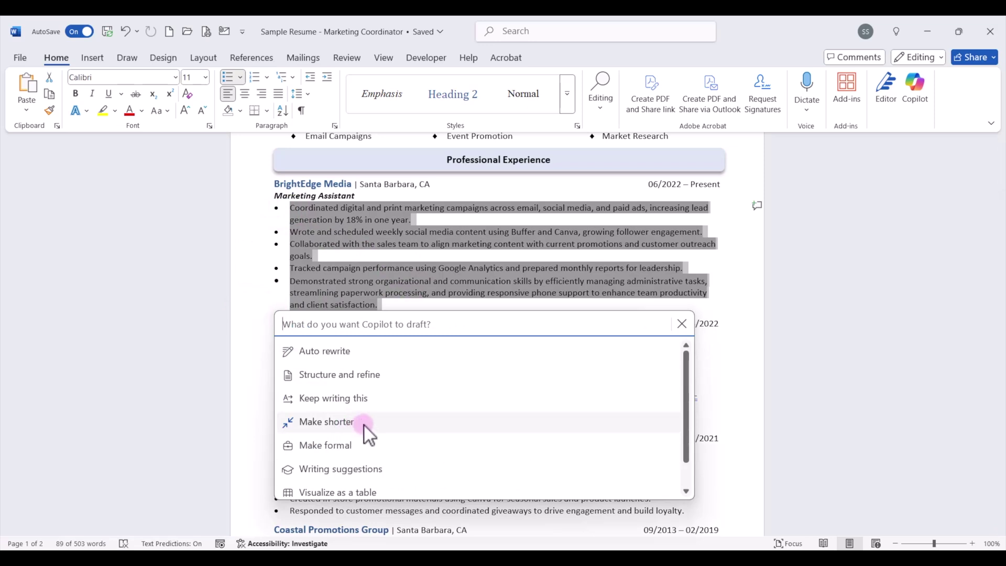
{"action": "left_click", "coordinate": [364, 423]}
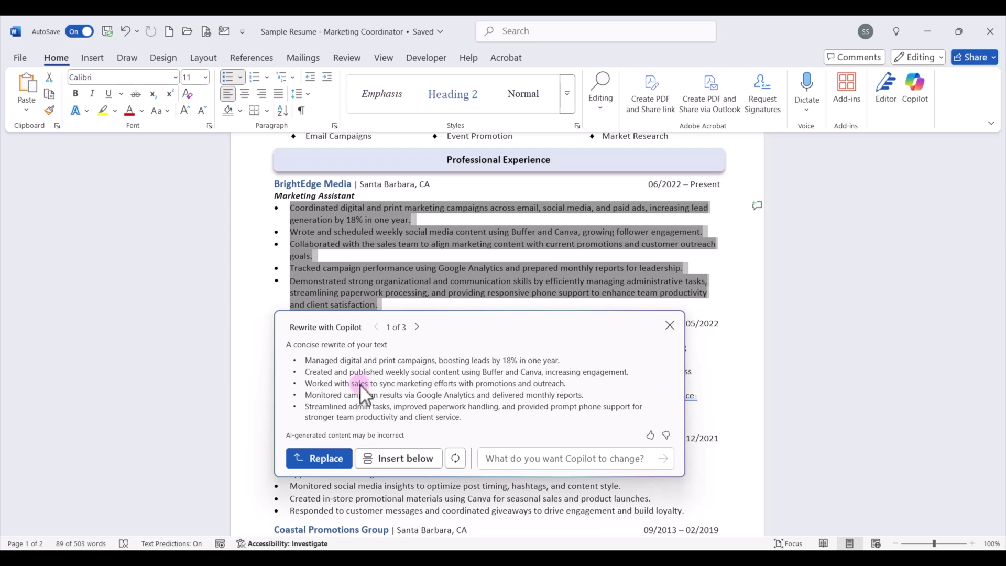
{"action": "left_click", "coordinate": [417, 328]}
{"action": "left_click", "coordinate": [416, 328]}
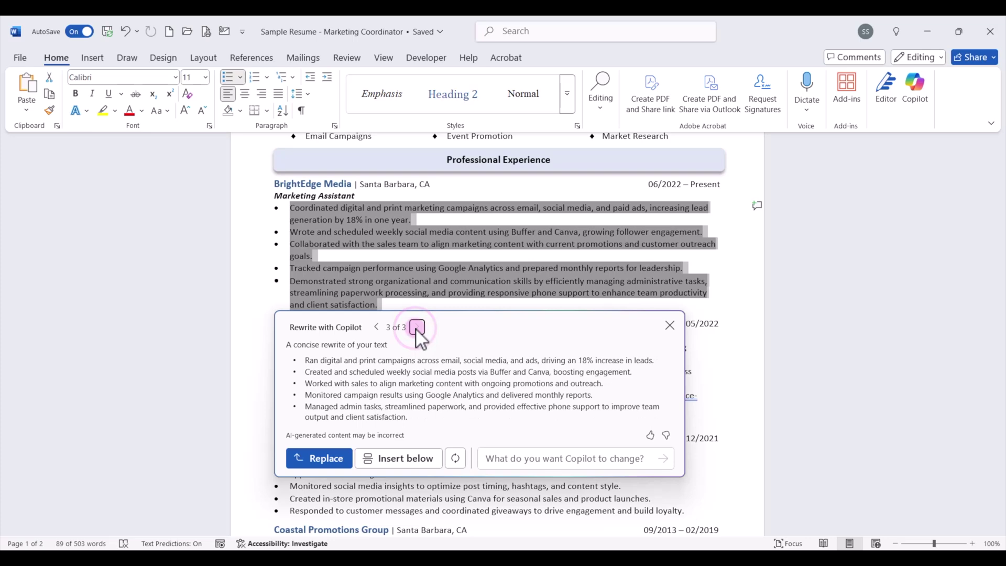
{"action": "left_click", "coordinate": [377, 327]}
{"action": "left_click", "coordinate": [345, 455]}
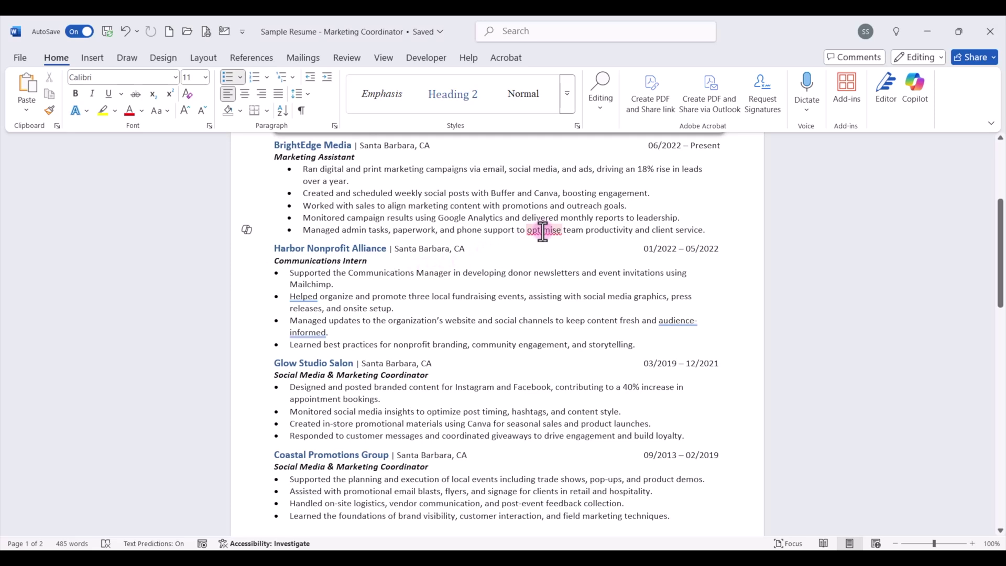
{"action": "right_click", "coordinate": [543, 230]}
{"action": "left_click", "coordinate": [604, 251]}
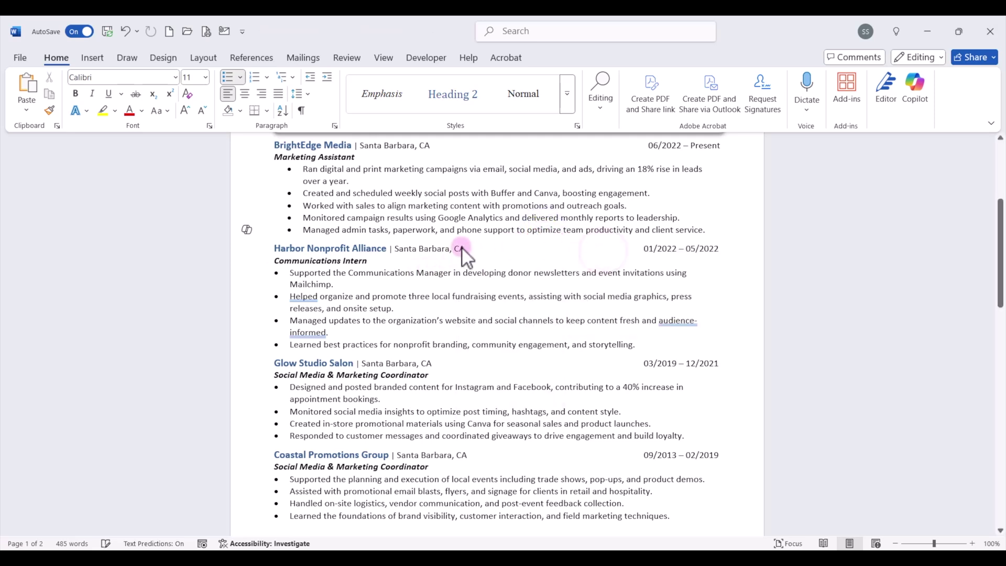
Have Copilot visualize the six Technical Skills bullets as a Category / Tools/Platforms table.
{"action": "scroll", "coordinate": [471, 328], "scroll_direction": "down", "scroll_amount": 2}
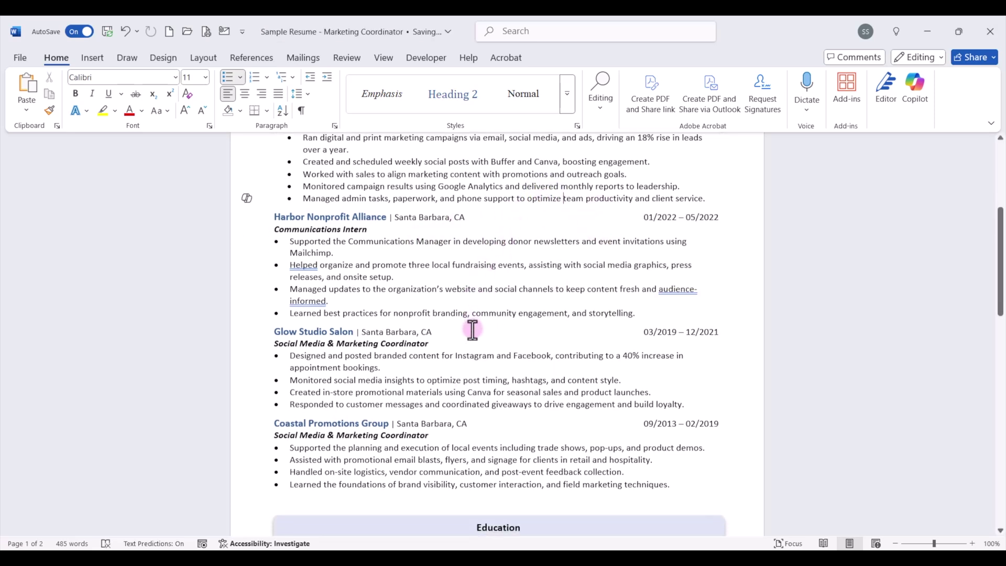
{"action": "scroll", "coordinate": [473, 329], "scroll_direction": "down", "scroll_amount": 2}
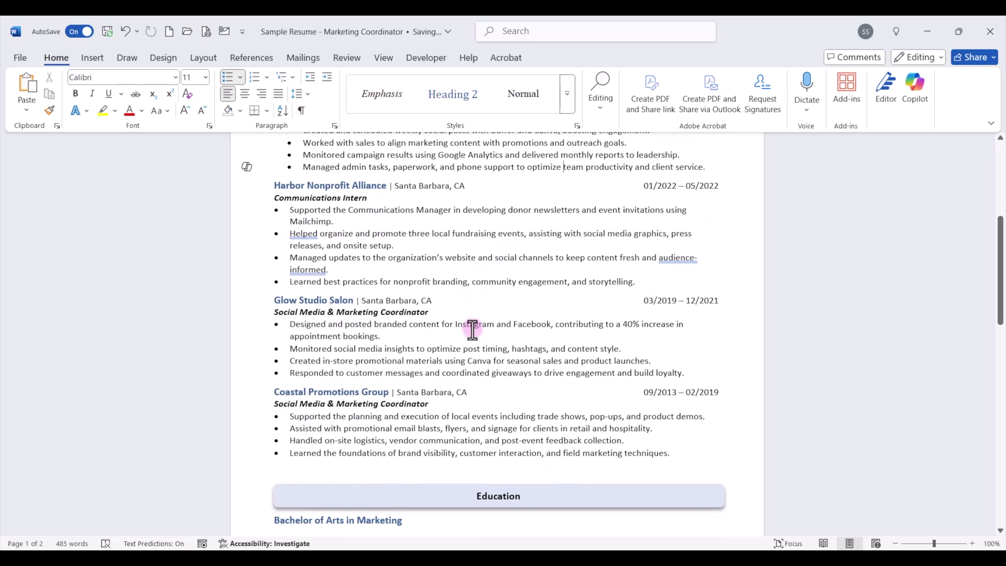
{"action": "scroll", "coordinate": [524, 340], "scroll_direction": "down", "scroll_amount": 10}
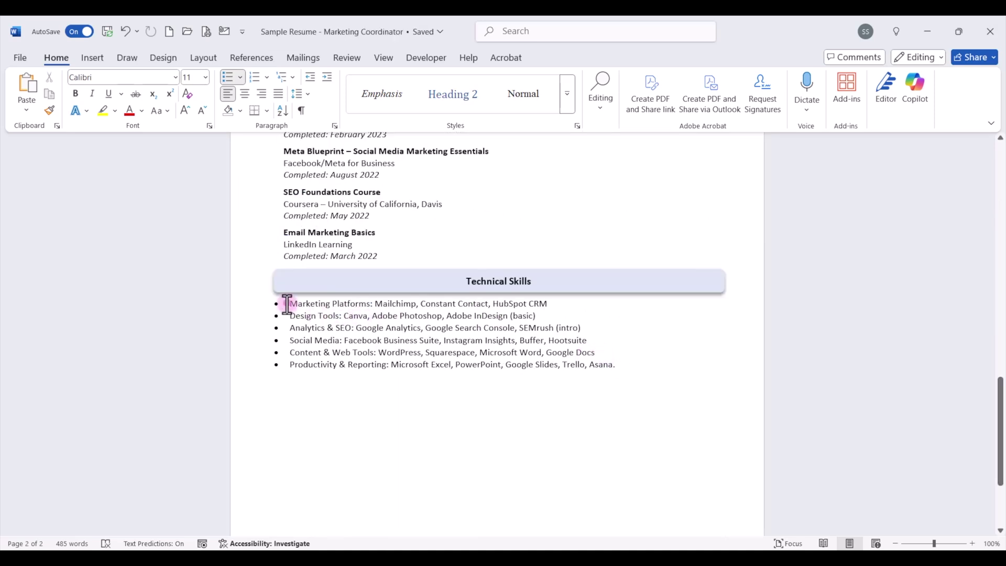
{"action": "left_click_drag", "start_coordinate": [287, 303], "coordinate": [612, 362]}
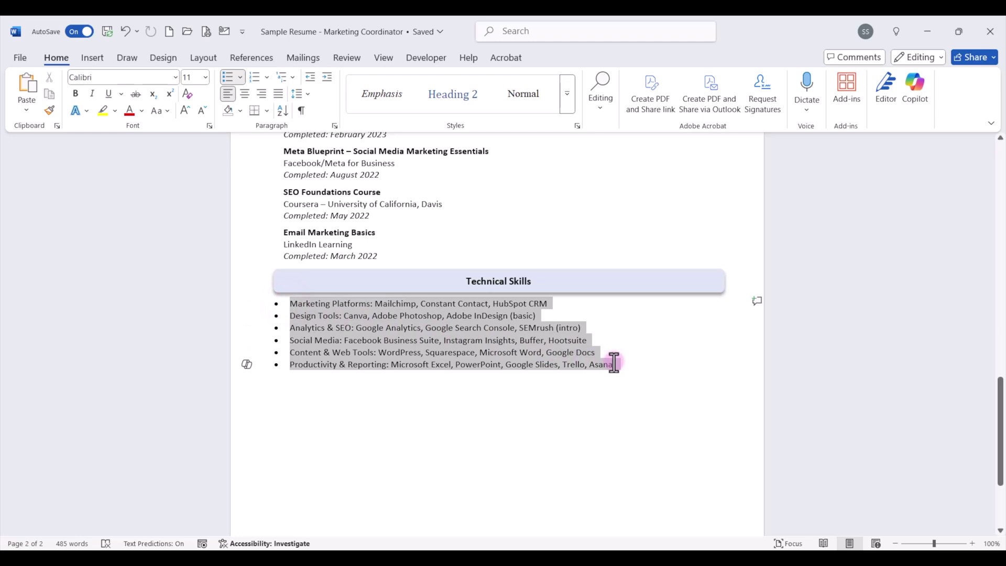
{"action": "left_click", "coordinate": [247, 364]}
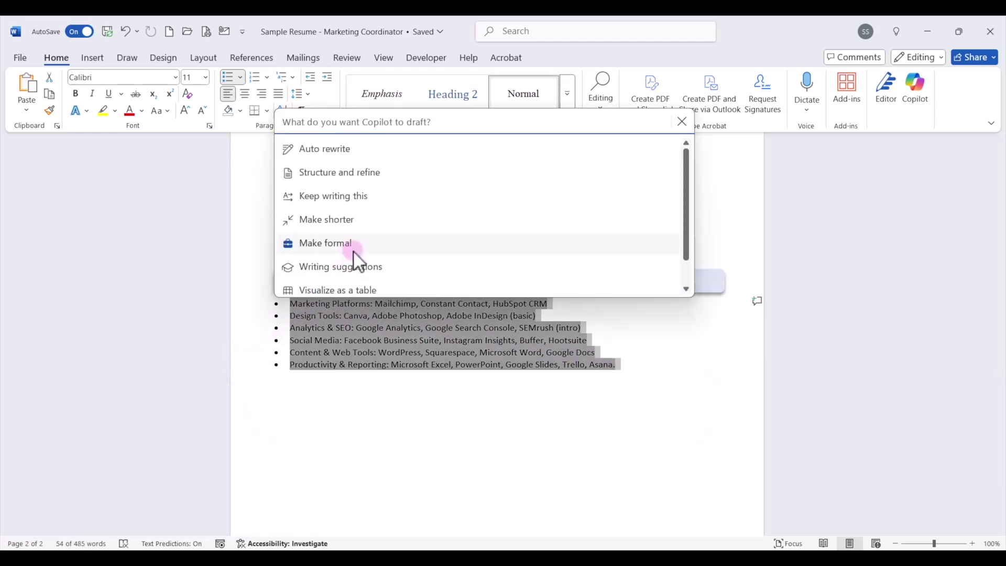
{"action": "scroll", "coordinate": [352, 256], "scroll_direction": "down", "scroll_amount": 1}
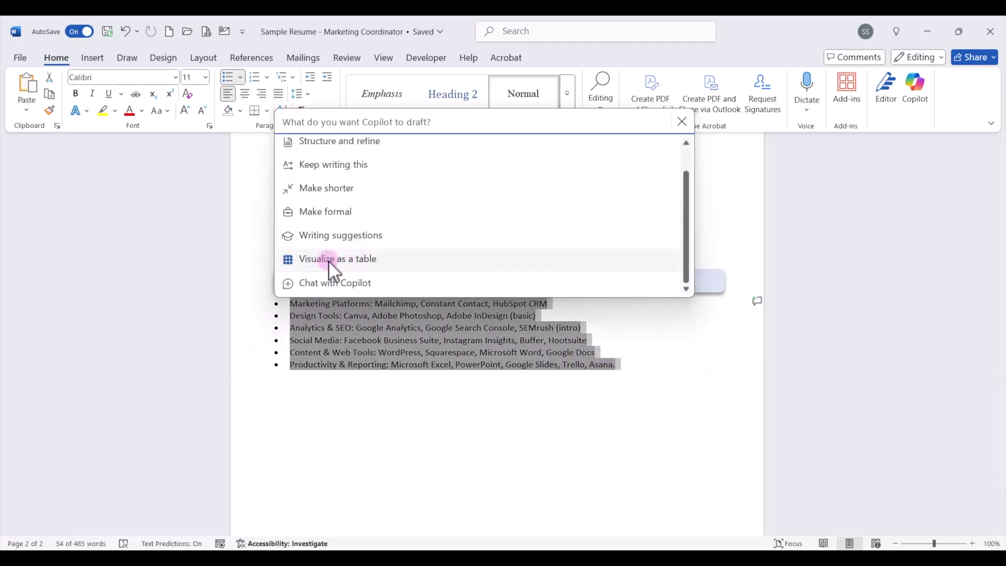
{"action": "left_click", "coordinate": [329, 261]}
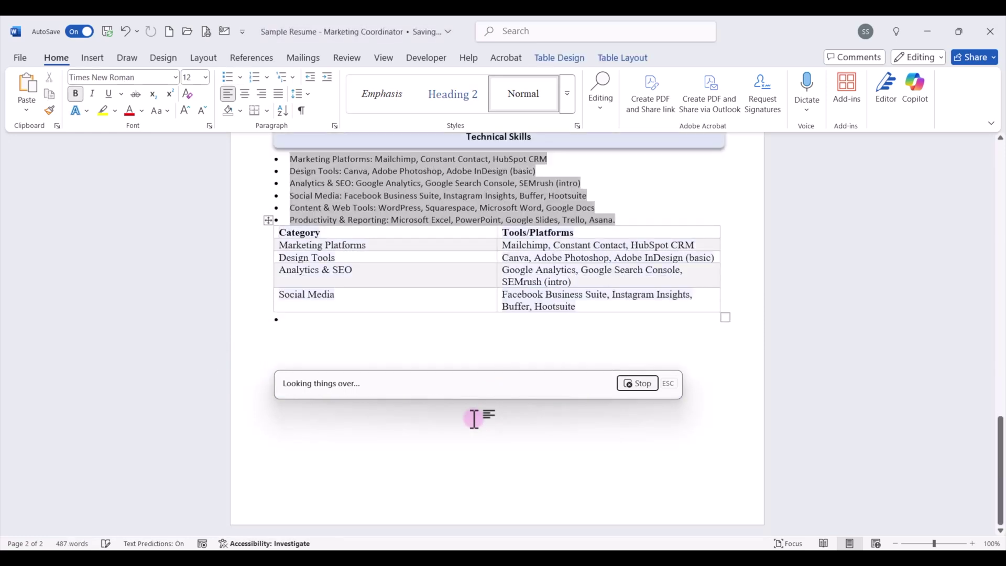
{"action": "scroll", "coordinate": [444, 377], "scroll_direction": "up", "scroll_amount": 1}
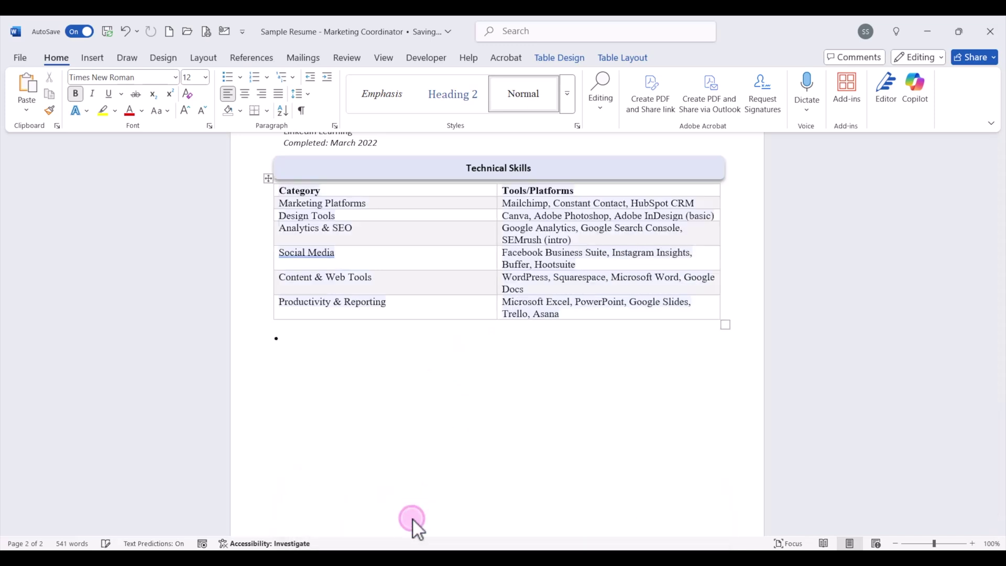
Clear the empty bullet under the Technical Skills table and set the table text to Calibri 11.
{"action": "left_click", "coordinate": [299, 340]}
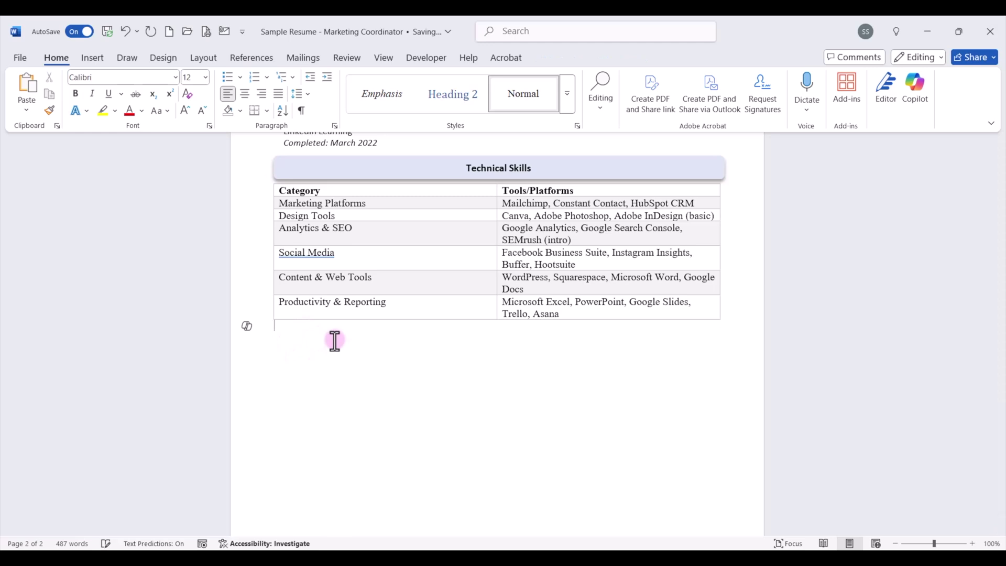
{"action": "scroll", "coordinate": [335, 341], "scroll_direction": "up", "scroll_amount": 4}
{"action": "scroll", "coordinate": [335, 340], "scroll_direction": "up", "scroll_amount": 1}
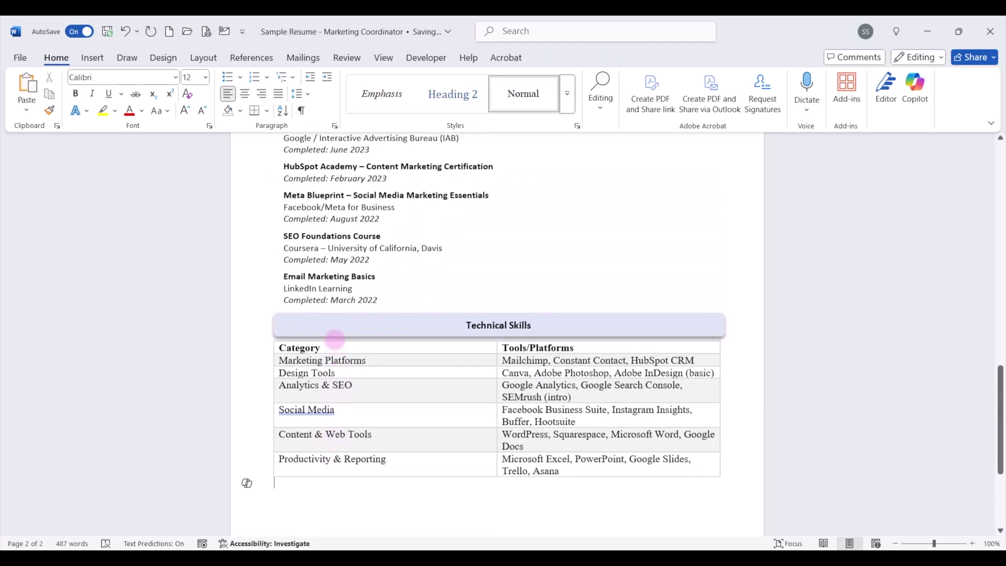
{"action": "scroll", "coordinate": [335, 340], "scroll_direction": "up", "scroll_amount": 6}
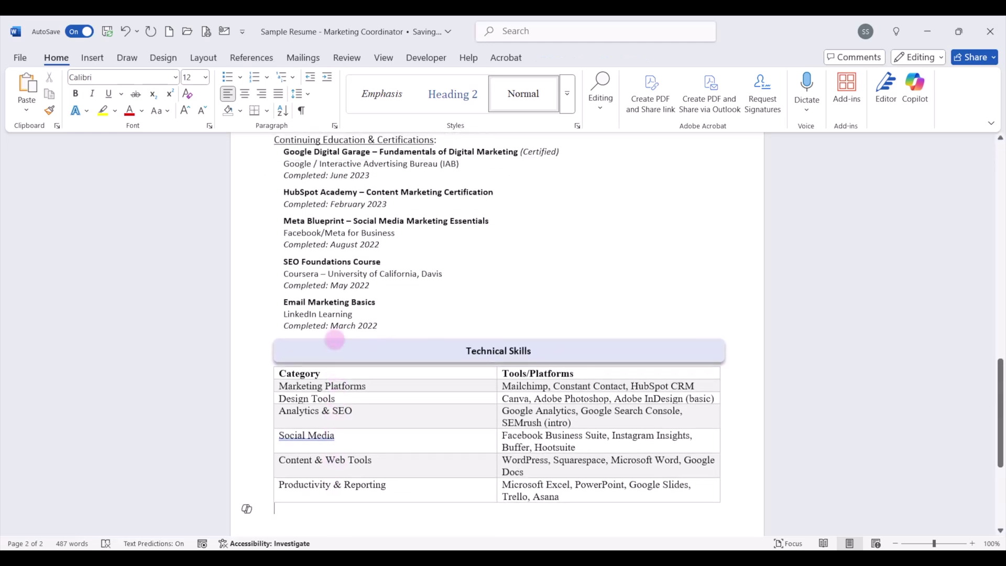
{"action": "scroll", "coordinate": [296, 284], "scroll_direction": "down", "scroll_amount": 6}
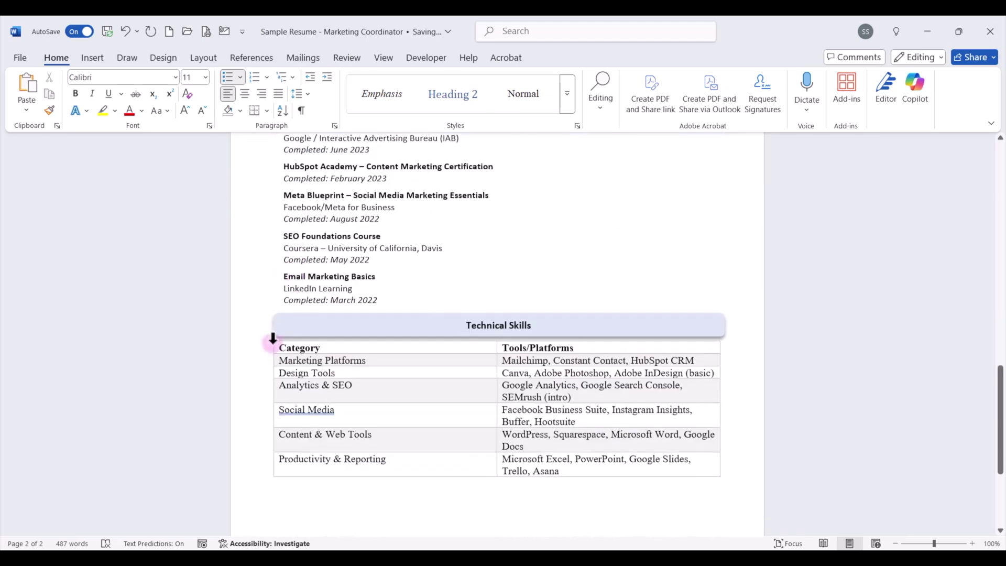
{"action": "left_click", "coordinate": [268, 335]}
{"action": "left_click", "coordinate": [175, 77]}
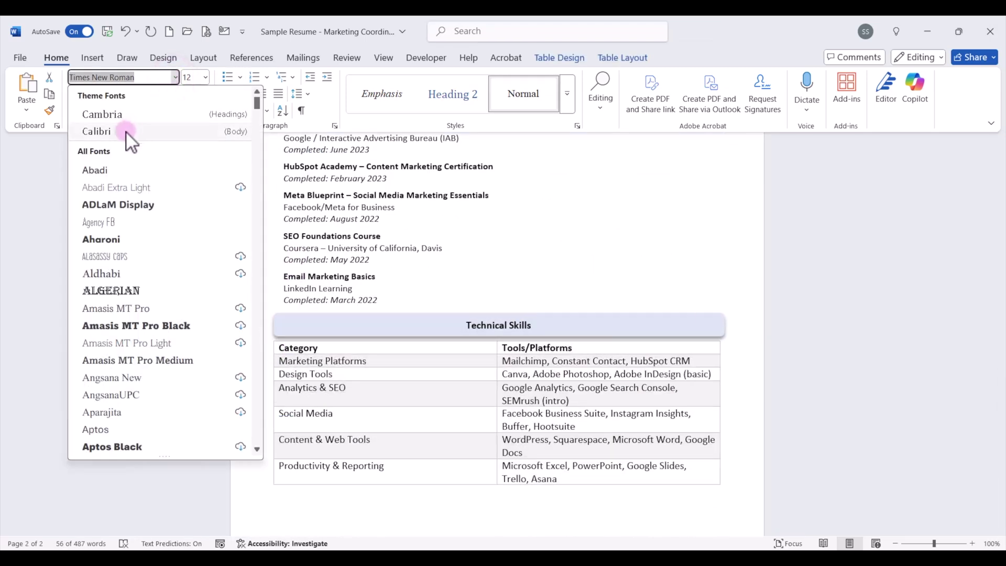
{"action": "left_click", "coordinate": [126, 131]}
{"action": "left_click", "coordinate": [205, 77]}
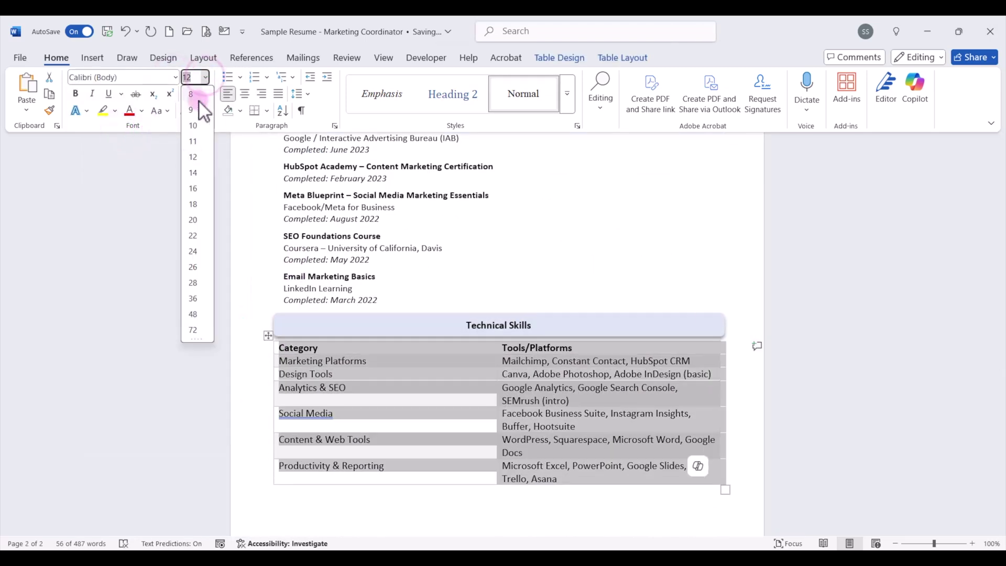
{"action": "left_click", "coordinate": [196, 139]}
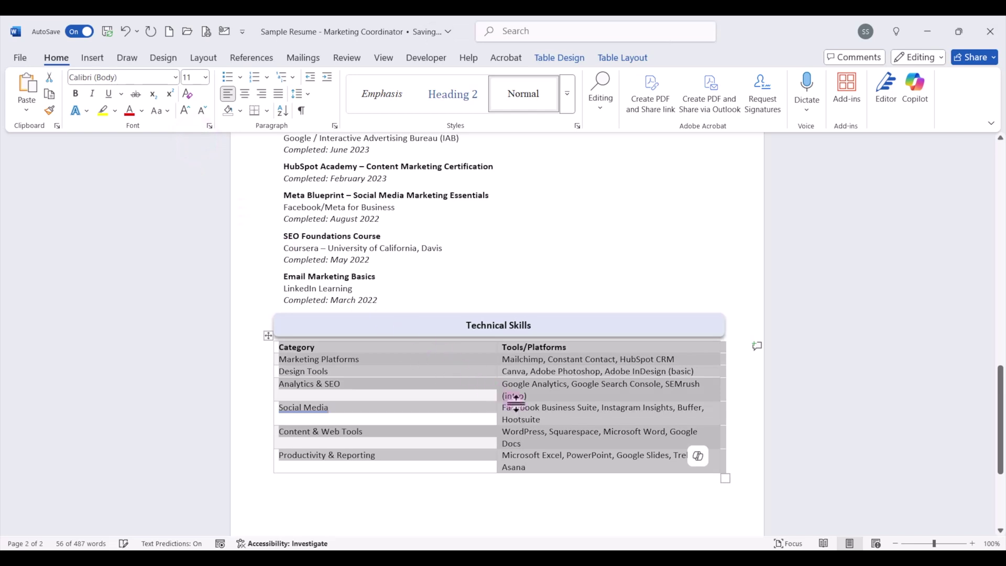
{"action": "left_click", "coordinate": [1000, 456]}
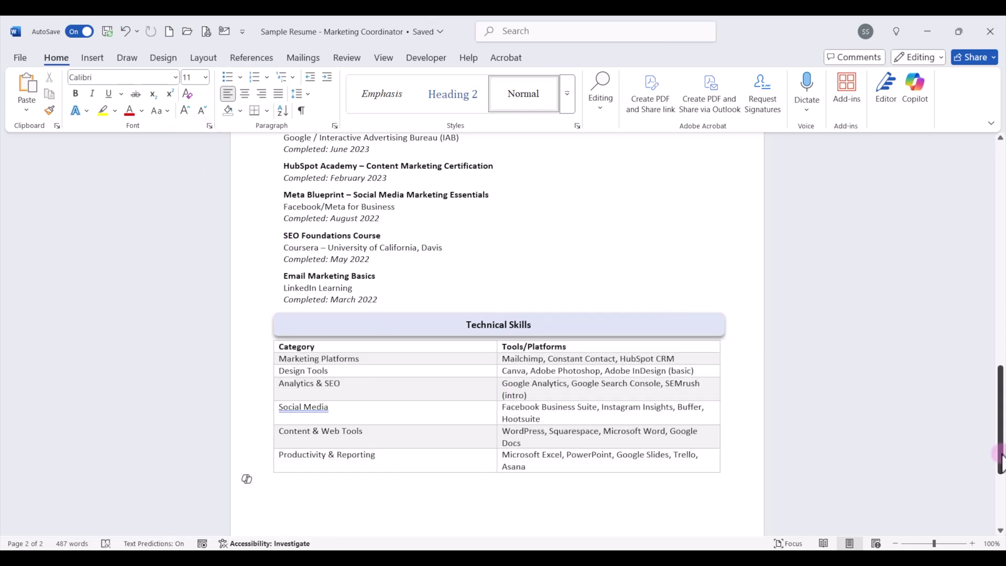
Scroll back up to the Professional Experience section on page 1.
{"action": "left_click_drag", "start_coordinate": [1002, 456], "coordinate": [1001, 241]}
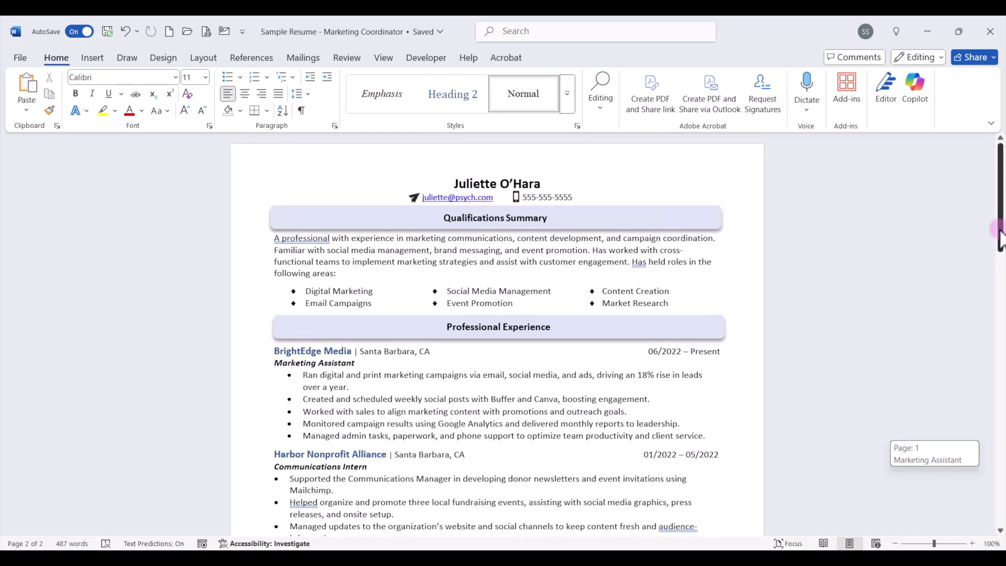
{"action": "left_click_drag", "start_coordinate": [1001, 241], "coordinate": [1001, 265]}
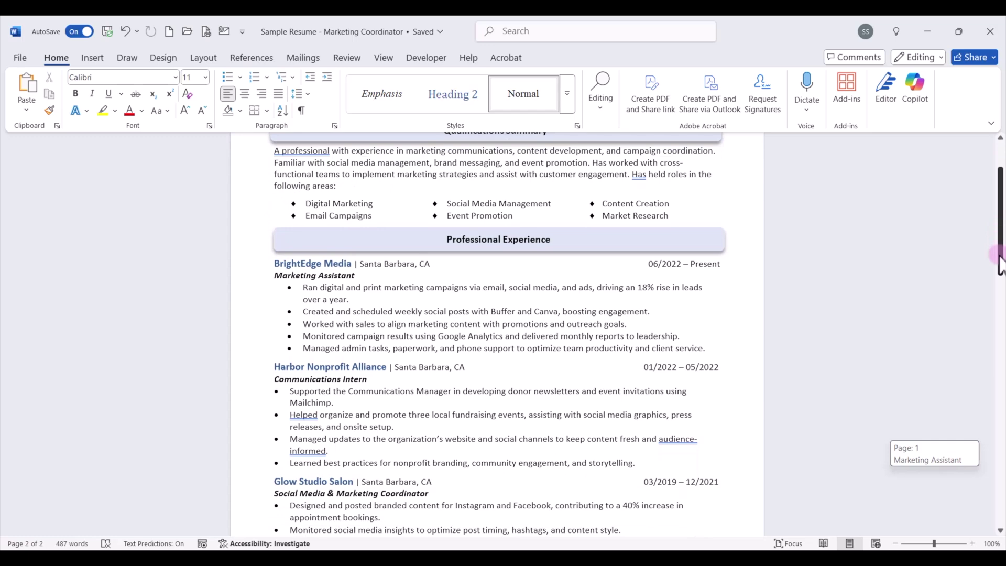
{"action": "left_click_drag", "start_coordinate": [1001, 265], "coordinate": [1002, 261]}
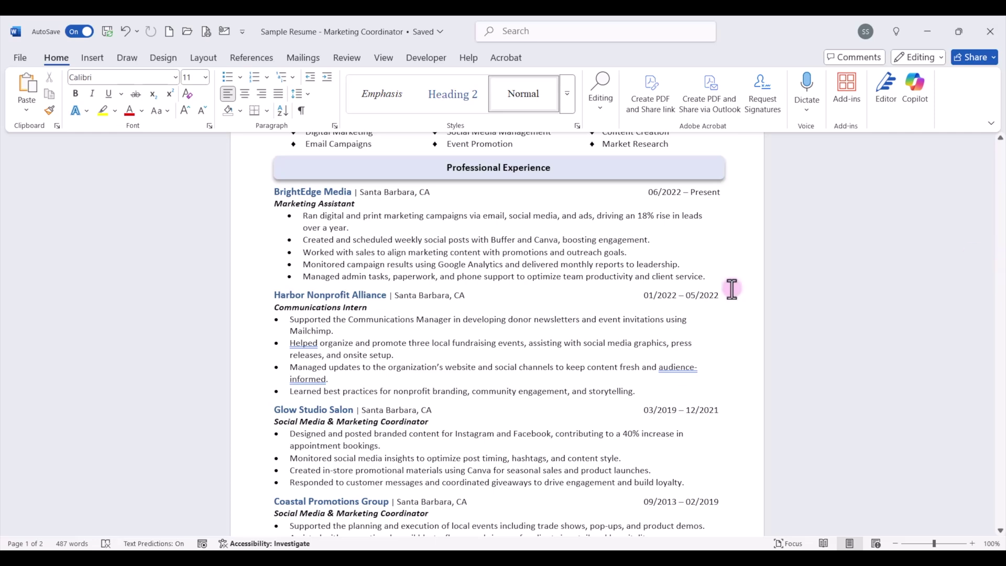
Undo the last edit, then reapply Bullets to the BrightEdge lines and decrease their indent one level.
{"action": "key", "text": "ctrl+z"}
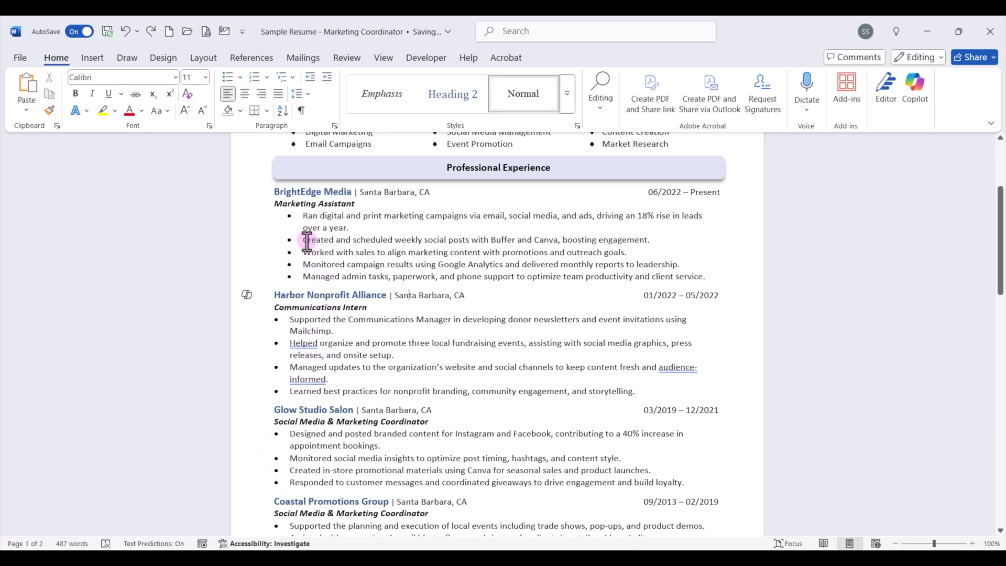
{"action": "left_click_drag", "start_coordinate": [300, 216], "coordinate": [716, 273]}
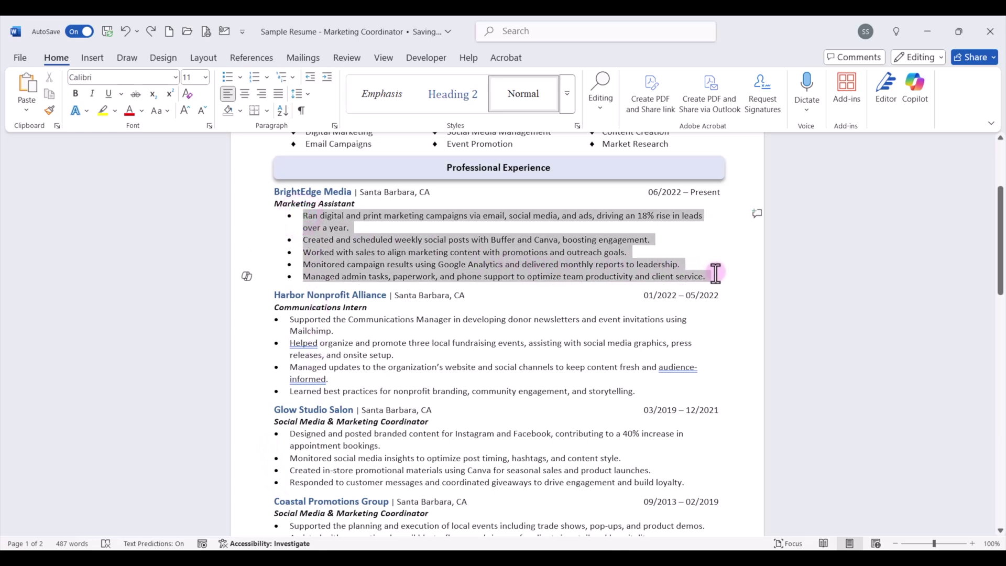
{"action": "left_click", "coordinate": [227, 77]}
{"action": "left_click", "coordinate": [226, 78]}
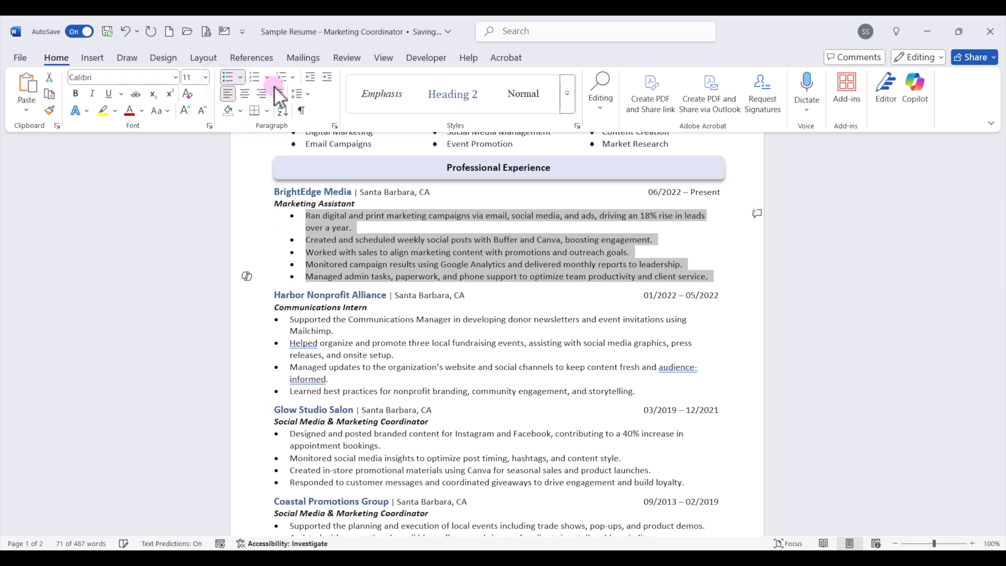
{"action": "left_click", "coordinate": [311, 78]}
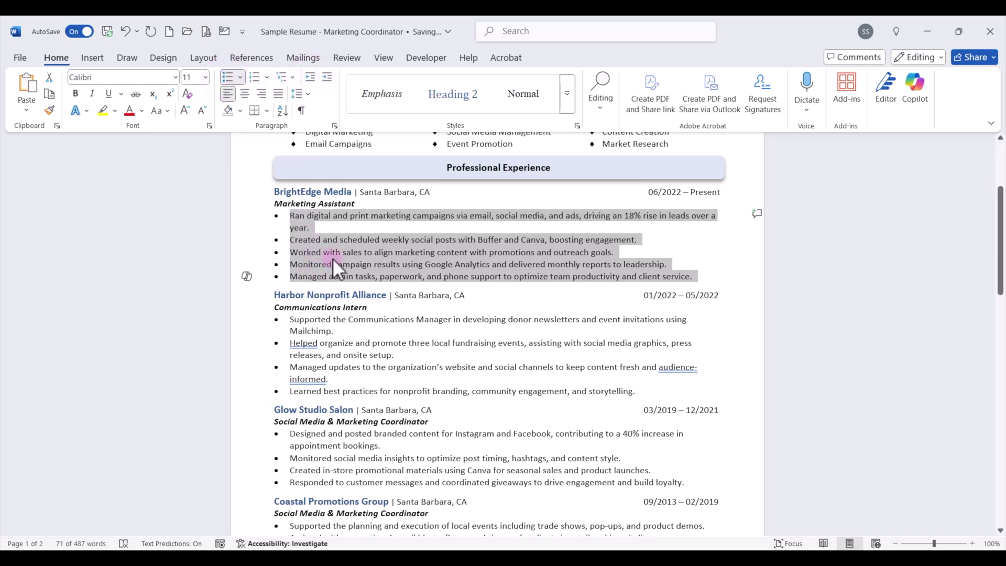
{"action": "left_click", "coordinate": [306, 287]}
{"action": "left_click", "coordinate": [286, 287]}
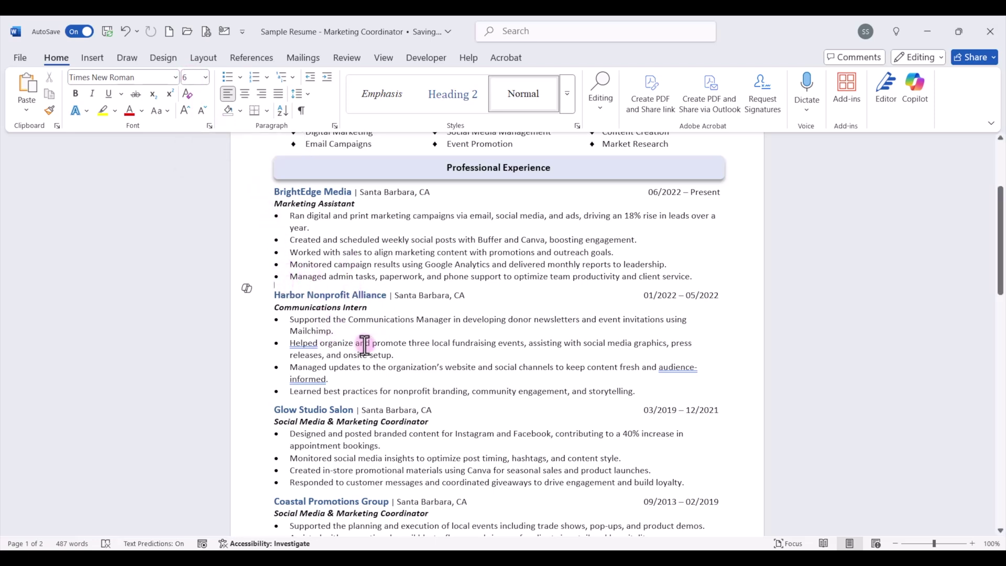
{"action": "left_click", "coordinate": [283, 401]}
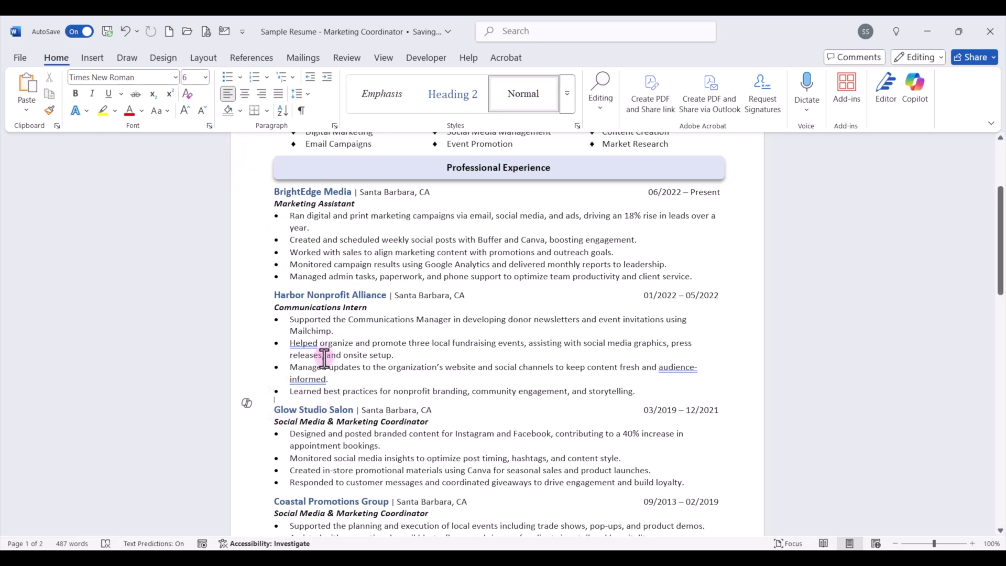
{"action": "scroll", "coordinate": [304, 388], "scroll_direction": "down", "scroll_amount": 3}
{"action": "left_click", "coordinate": [291, 397]}
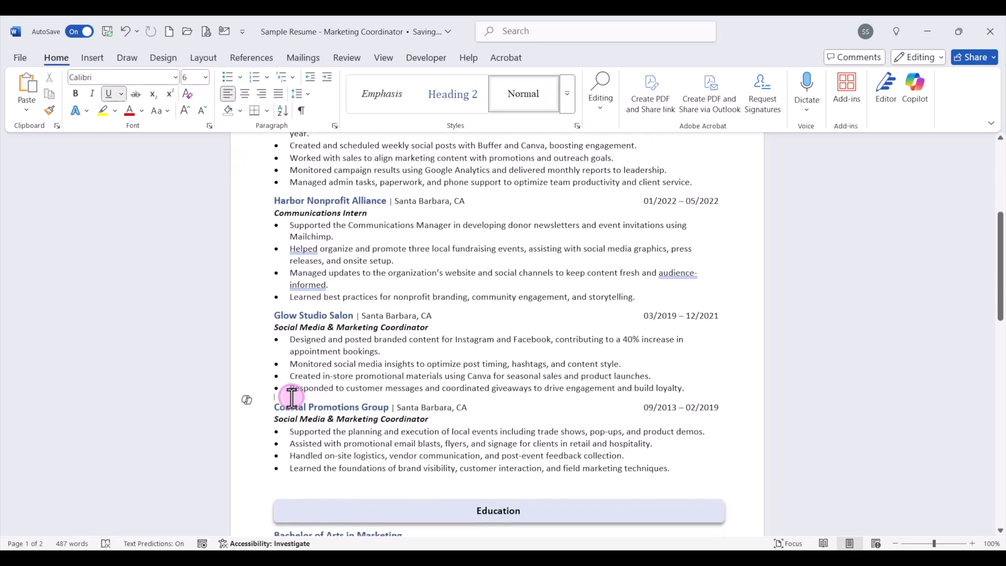
{"action": "left_click", "coordinate": [192, 79]}
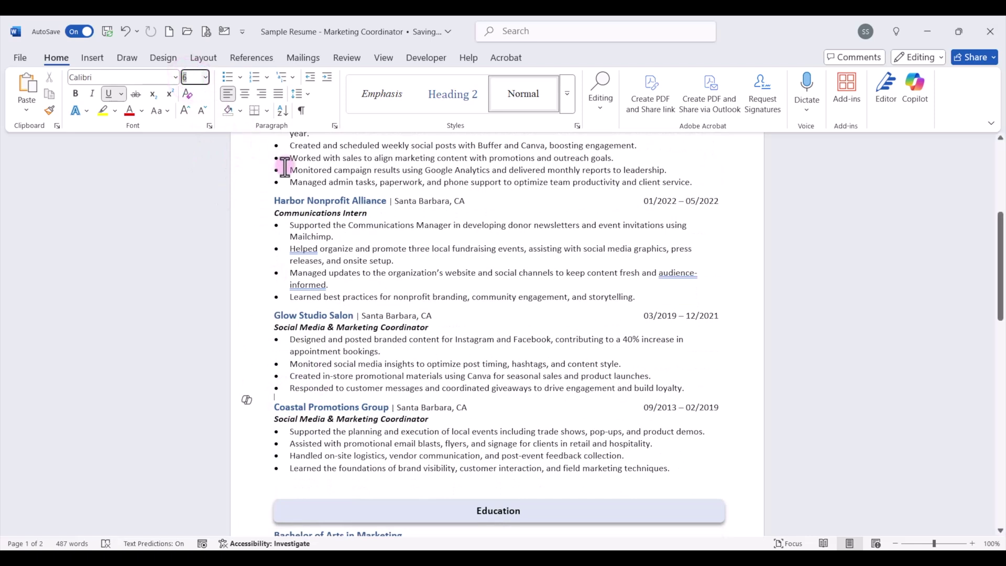
{"action": "scroll", "coordinate": [334, 251], "scroll_direction": "down", "scroll_amount": 3}
{"action": "scroll", "coordinate": [336, 251], "scroll_direction": "down", "scroll_amount": 3}
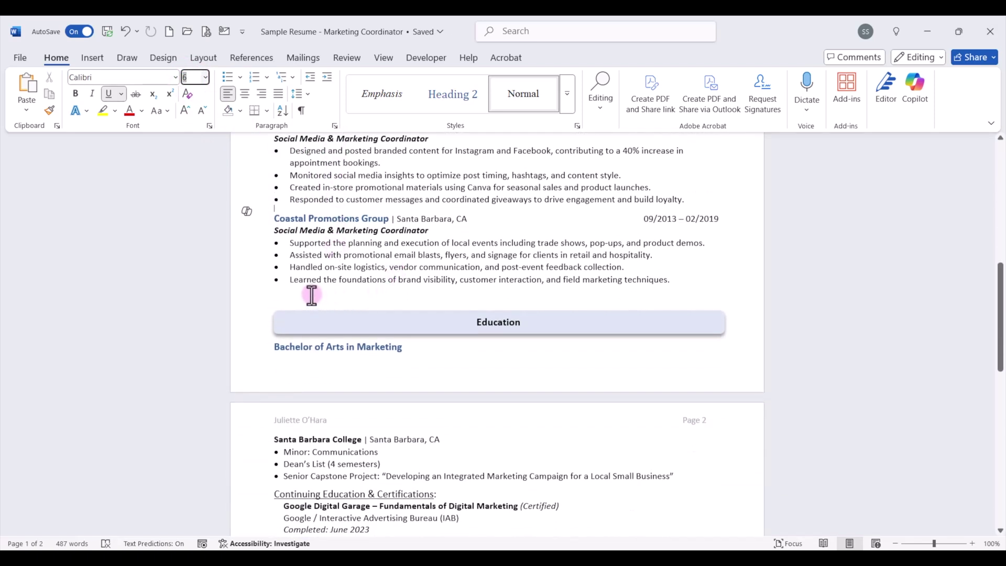
Insert a page break before Education and remove the leftover blank line so Education tops page 2.
{"action": "scroll", "coordinate": [344, 407], "scroll_direction": "down", "scroll_amount": 5}
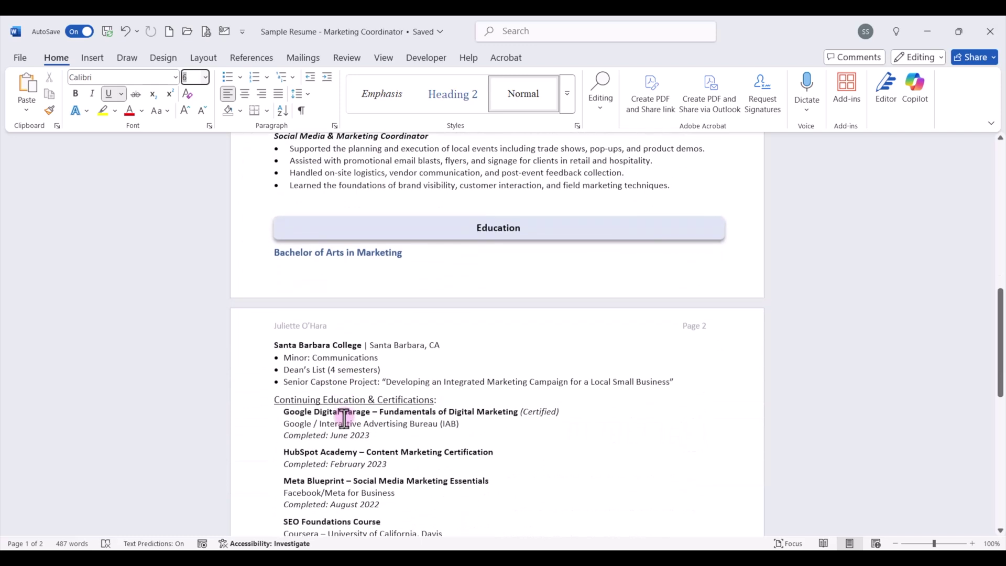
{"action": "scroll", "coordinate": [343, 419], "scroll_direction": "down", "scroll_amount": 1}
{"action": "scroll", "coordinate": [343, 418], "scroll_direction": "up", "scroll_amount": 5}
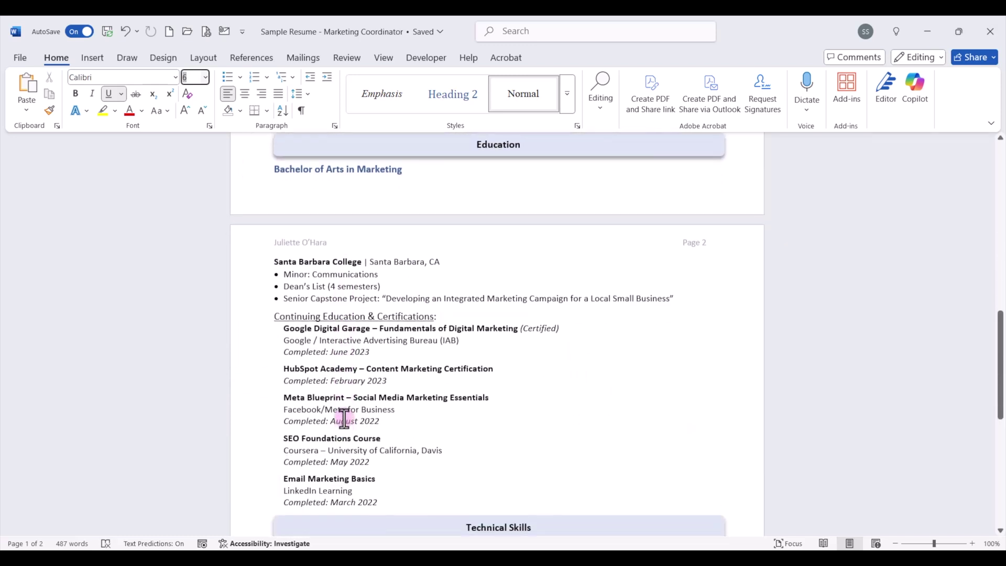
{"action": "scroll", "coordinate": [342, 414], "scroll_direction": "up", "scroll_amount": 15}
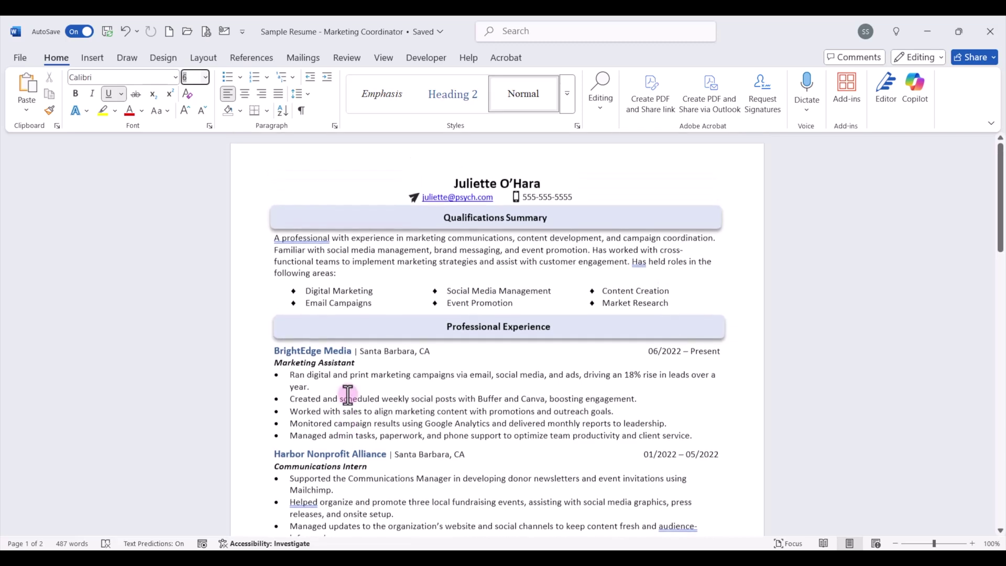
{"action": "scroll", "coordinate": [348, 396], "scroll_direction": "down", "scroll_amount": 10}
{"action": "left_click", "coordinate": [343, 392]}
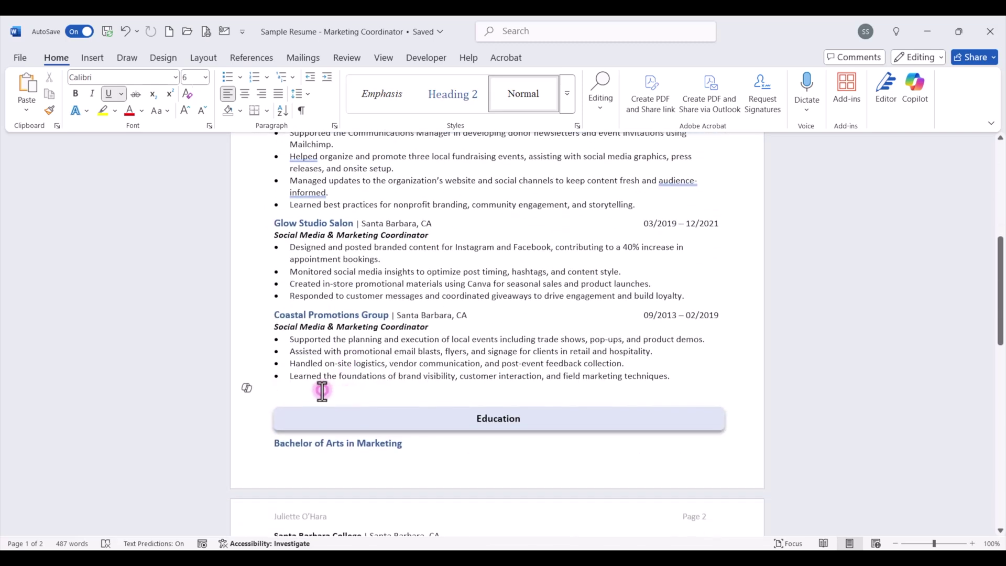
{"action": "left_click", "coordinate": [95, 60]}
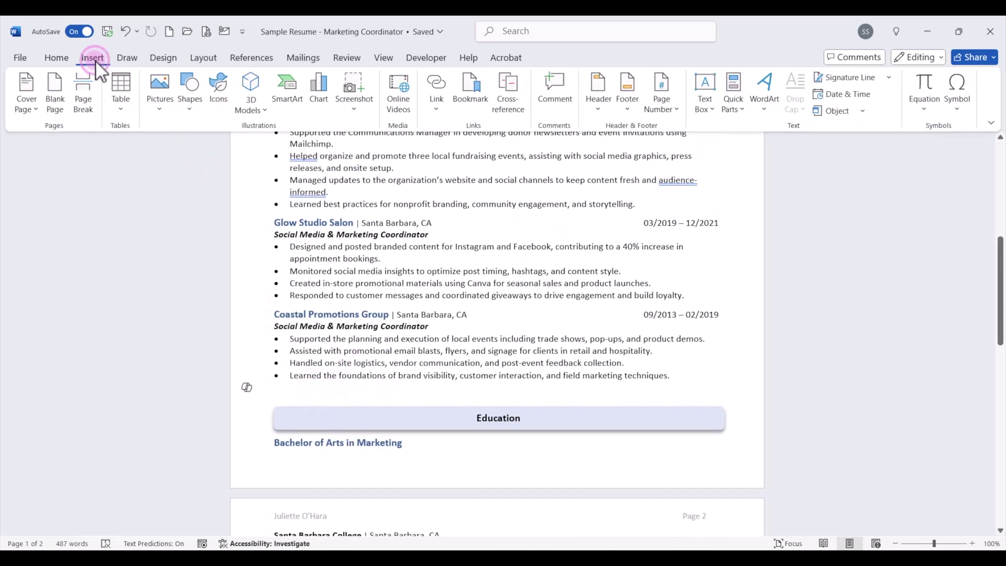
{"action": "left_click", "coordinate": [84, 93]}
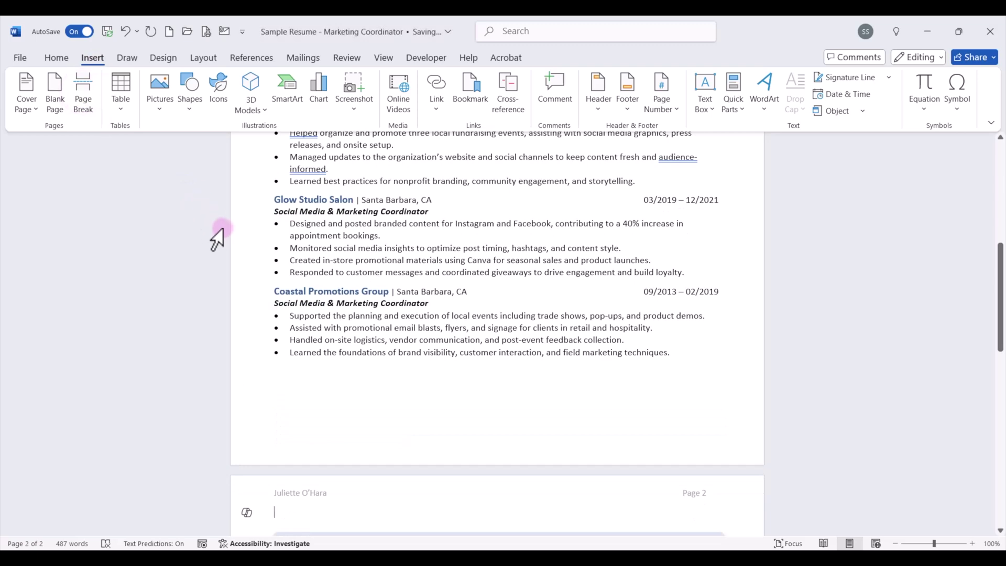
{"action": "scroll", "coordinate": [273, 312], "scroll_direction": "down", "scroll_amount": 5}
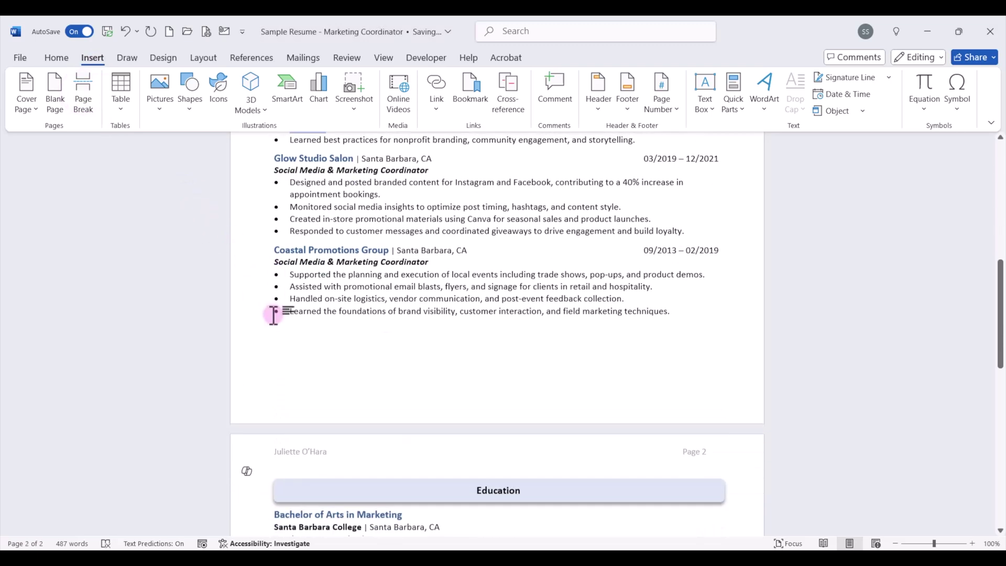
{"action": "key", "text": "BackSpace"}
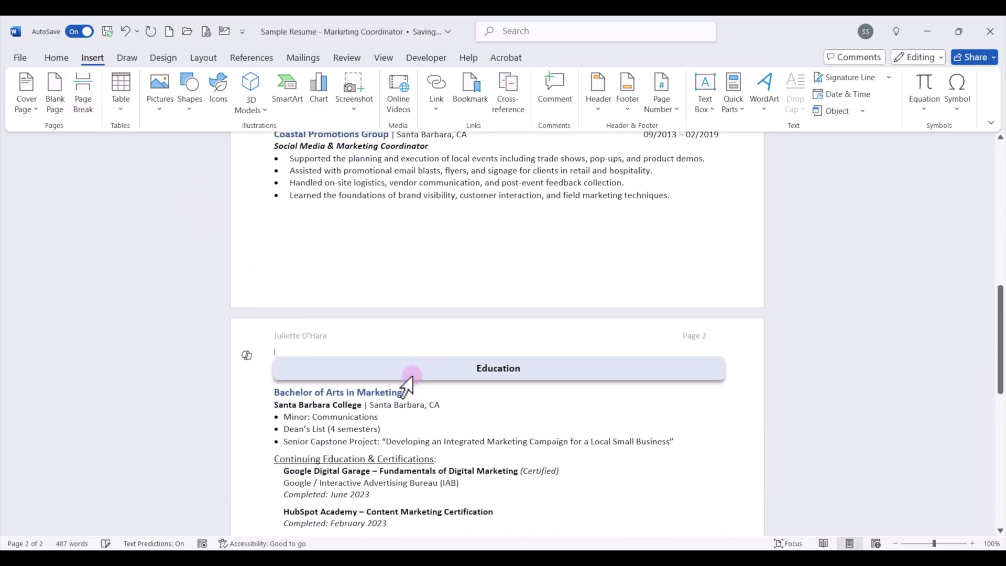
{"action": "scroll", "coordinate": [404, 376], "scroll_direction": "down", "scroll_amount": 7}
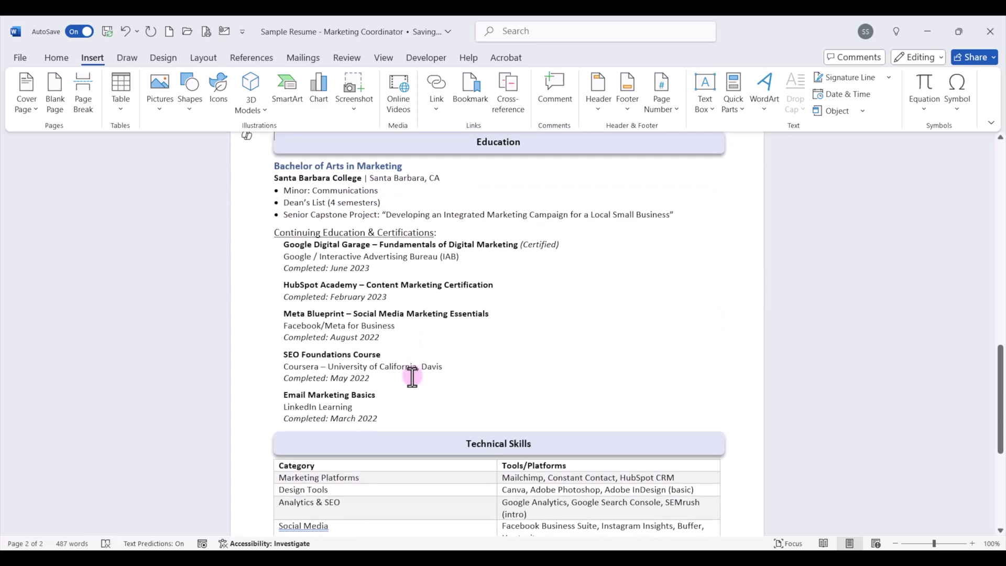
{"action": "scroll", "coordinate": [413, 376], "scroll_direction": "down", "scroll_amount": 8}
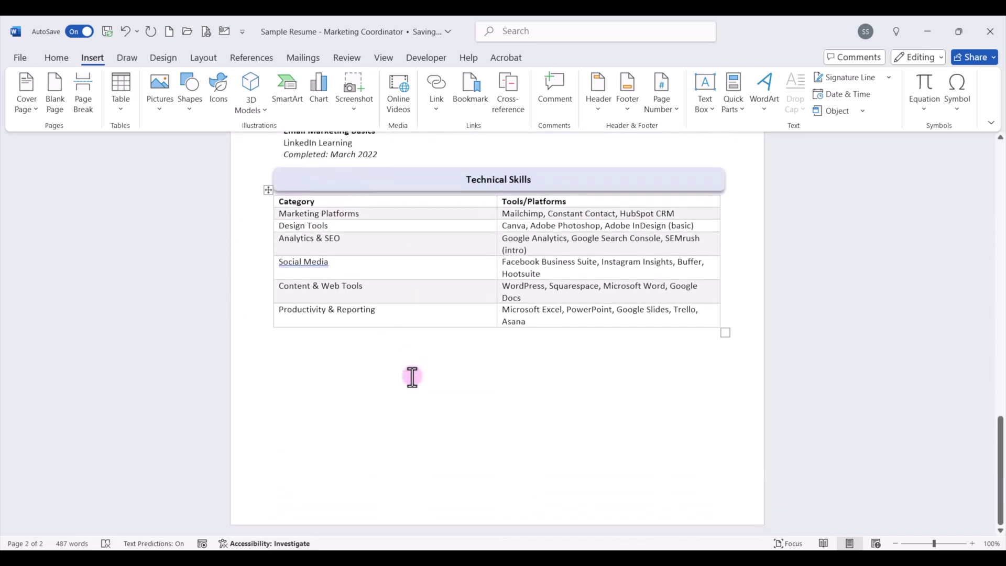
{"action": "scroll", "coordinate": [413, 376], "scroll_direction": "up", "scroll_amount": 6}
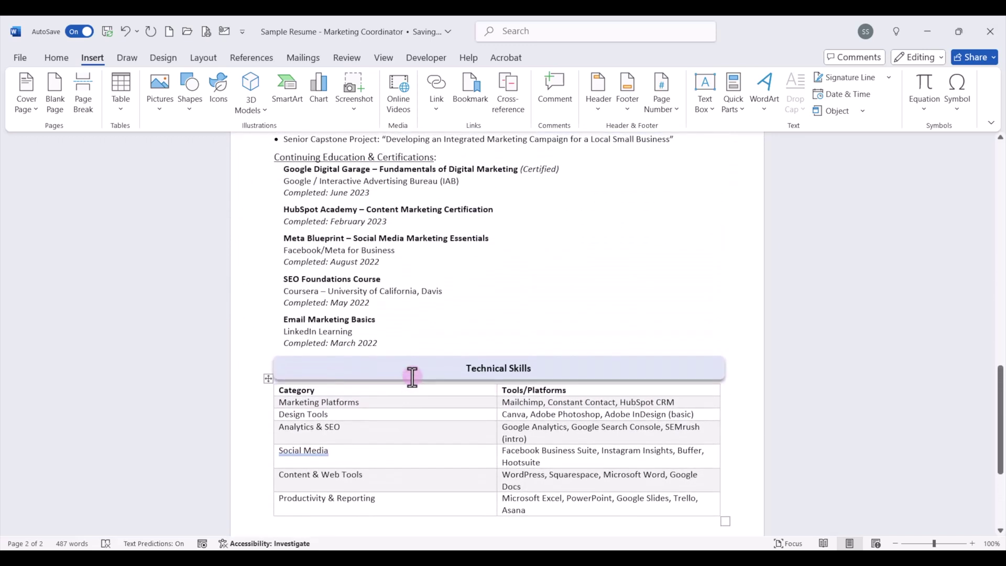
{"action": "scroll", "coordinate": [413, 376], "scroll_direction": "up", "scroll_amount": 7}
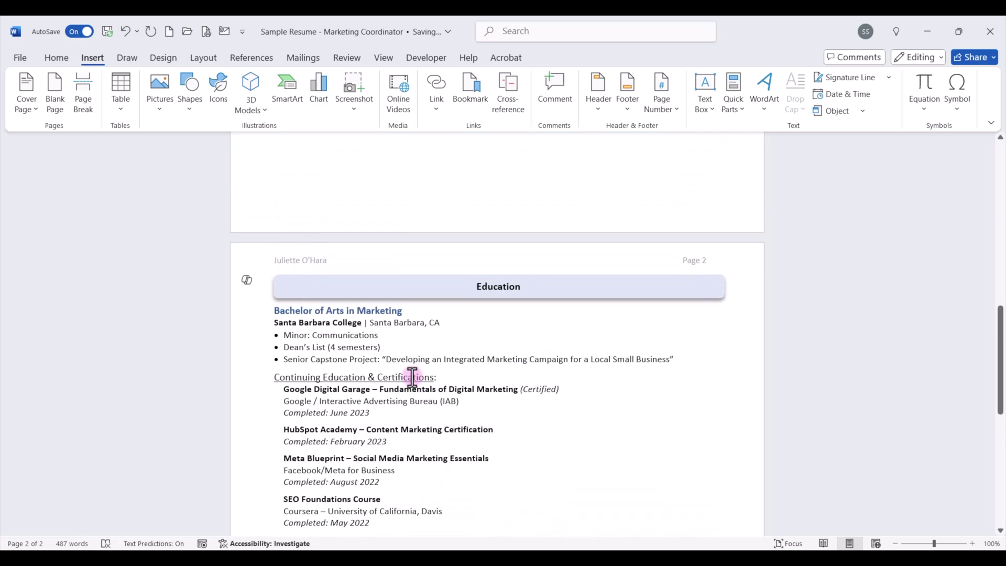
{"action": "scroll", "coordinate": [412, 377], "scroll_direction": "up", "scroll_amount": 5}
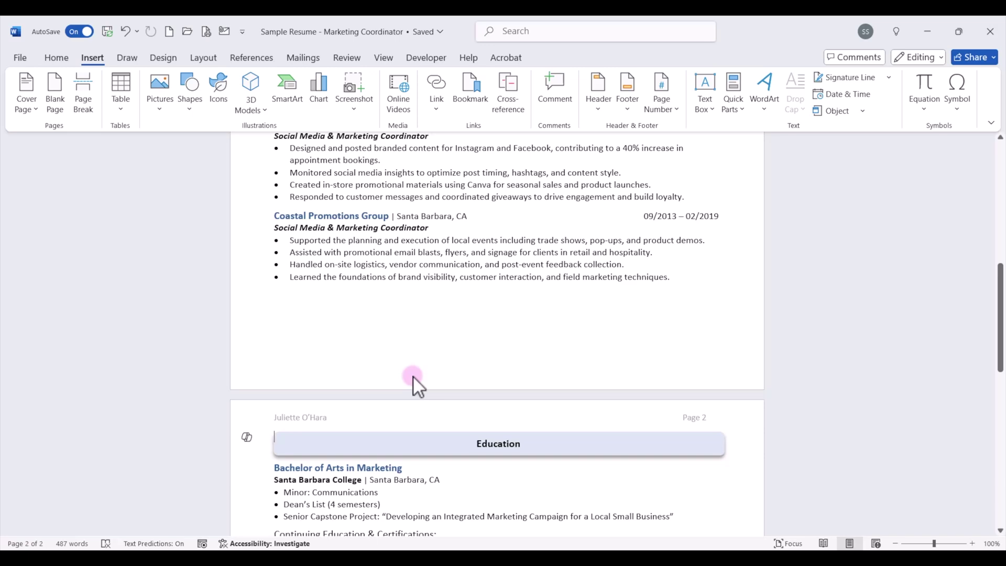
{"action": "scroll", "coordinate": [414, 347], "scroll_direction": "up", "scroll_amount": 3}
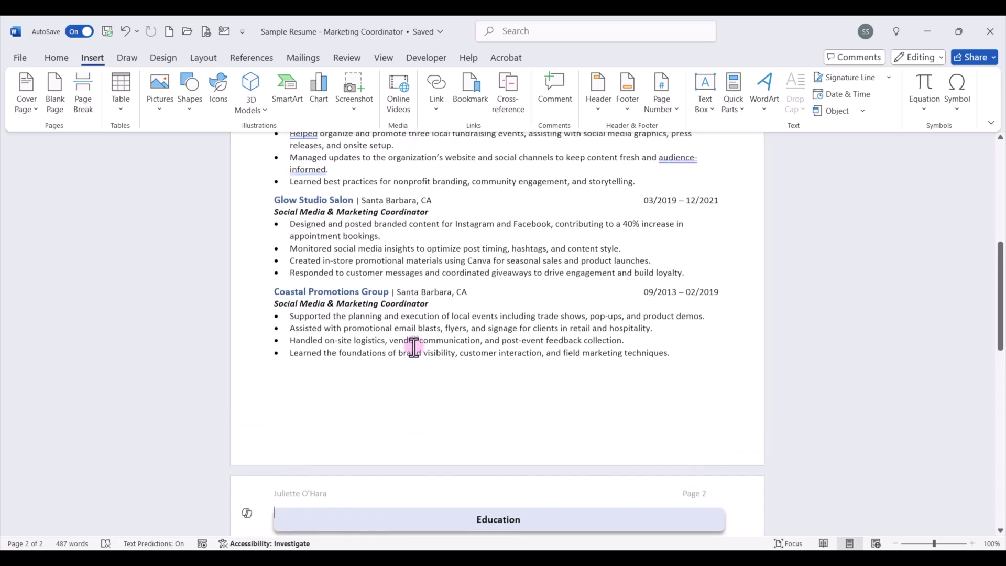
{"action": "scroll", "coordinate": [414, 347], "scroll_direction": "up", "scroll_amount": 1}
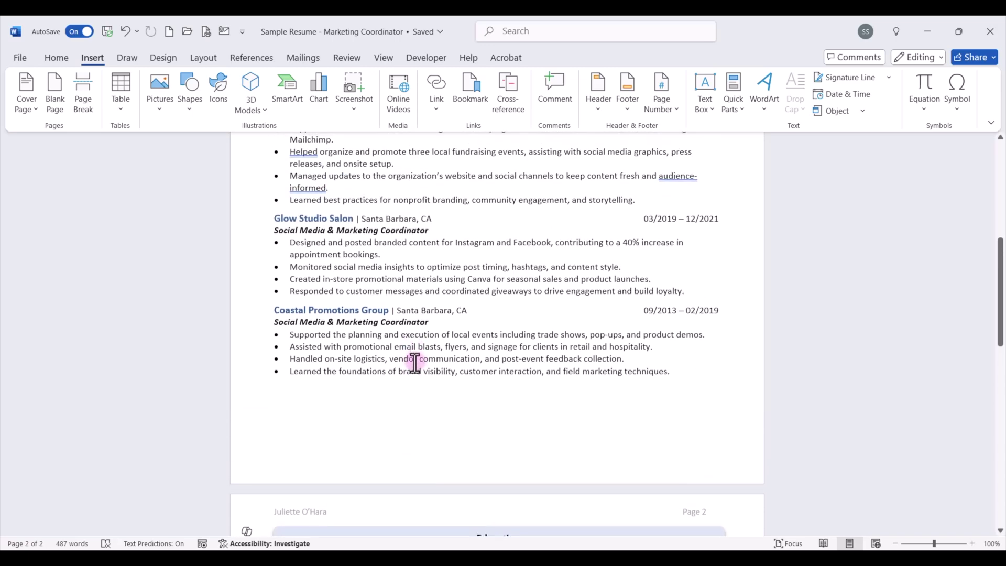
{"action": "scroll", "coordinate": [415, 362], "scroll_direction": "up", "scroll_amount": 13}
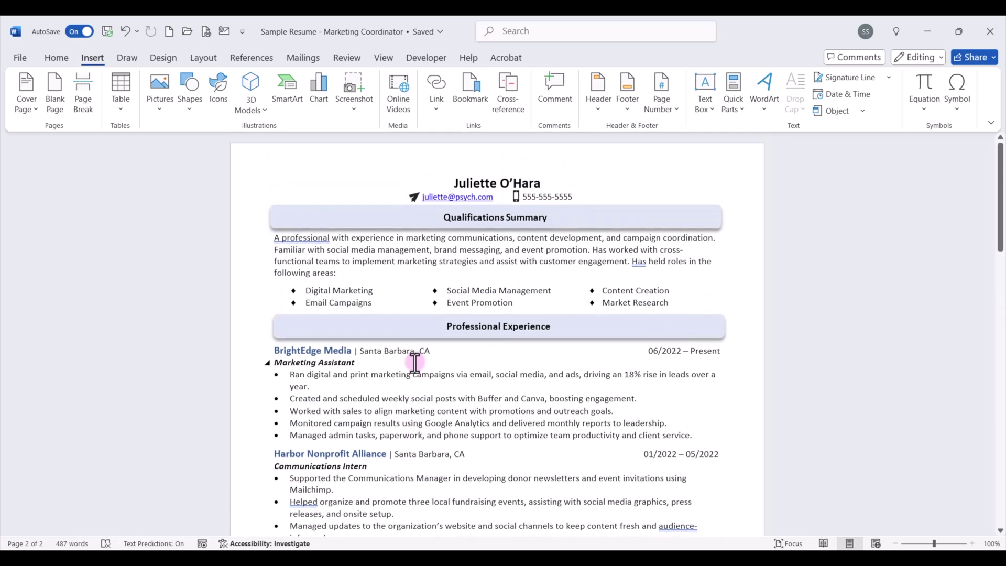
{"action": "scroll", "coordinate": [415, 362], "scroll_direction": "down", "scroll_amount": 18}
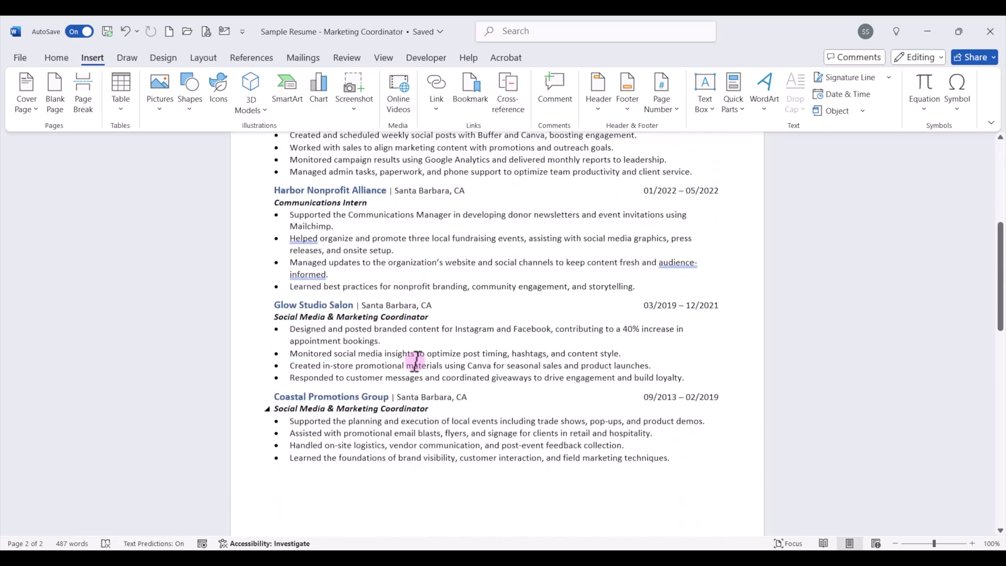